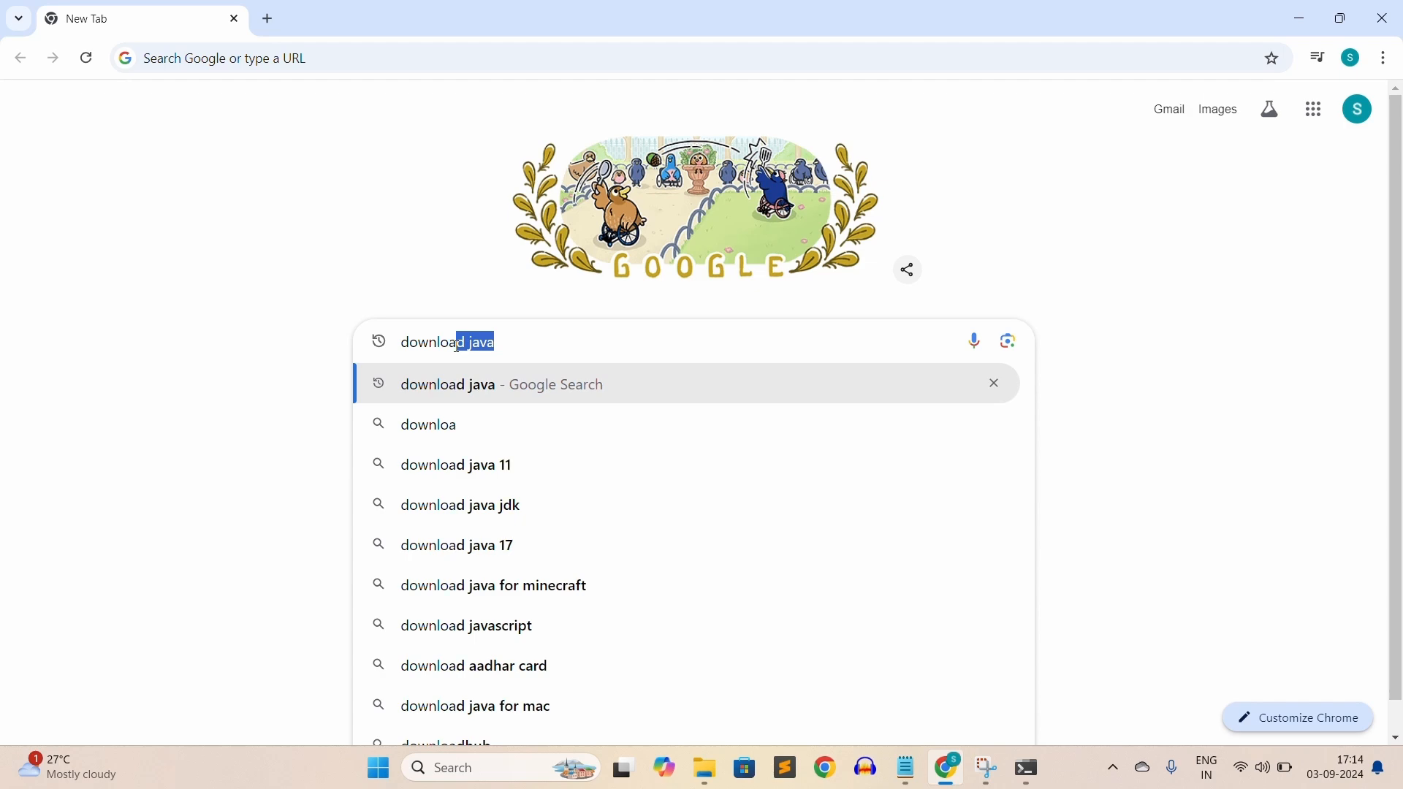
Search the web for "download maven" and open the Download Apache Maven page.
type("en")
key("Return")
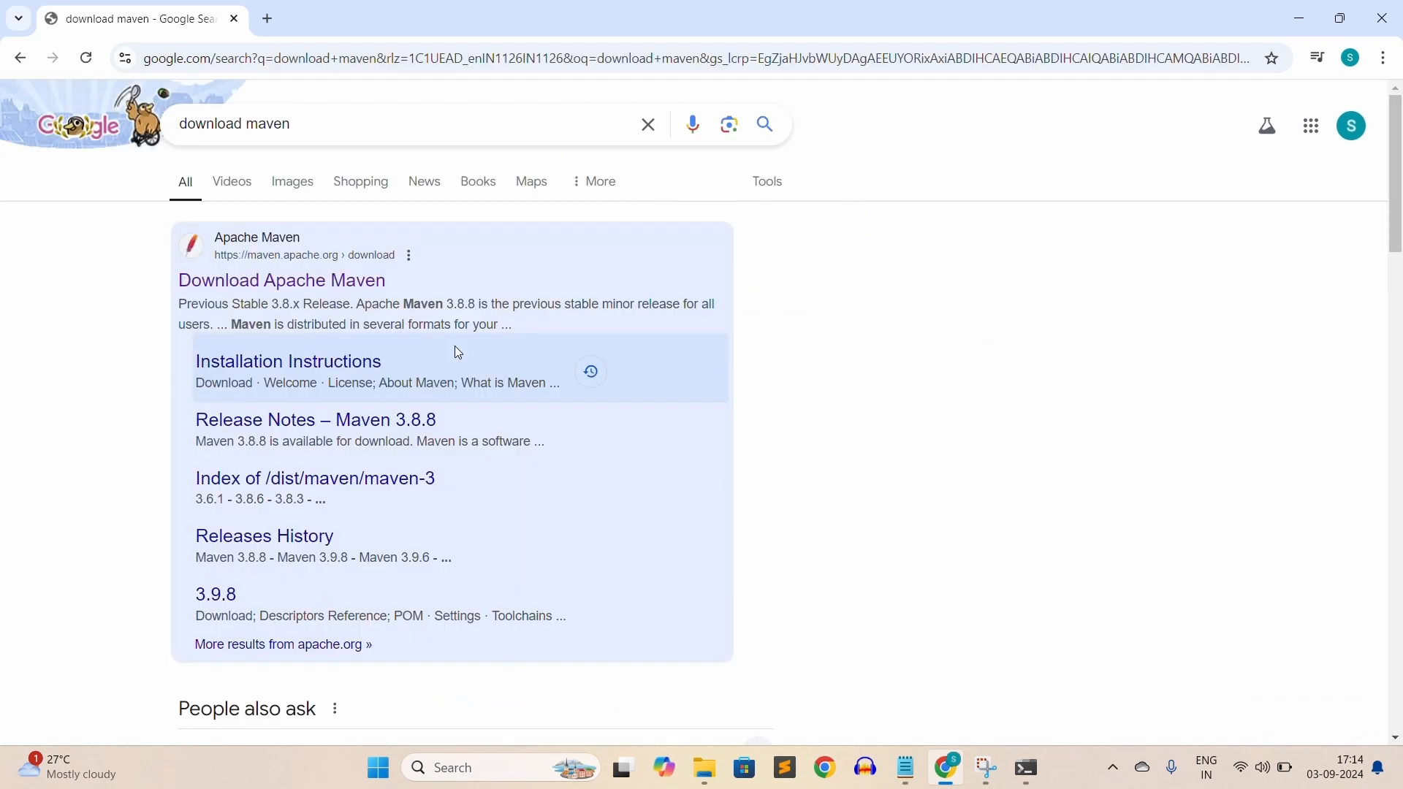
left_click(244, 289)
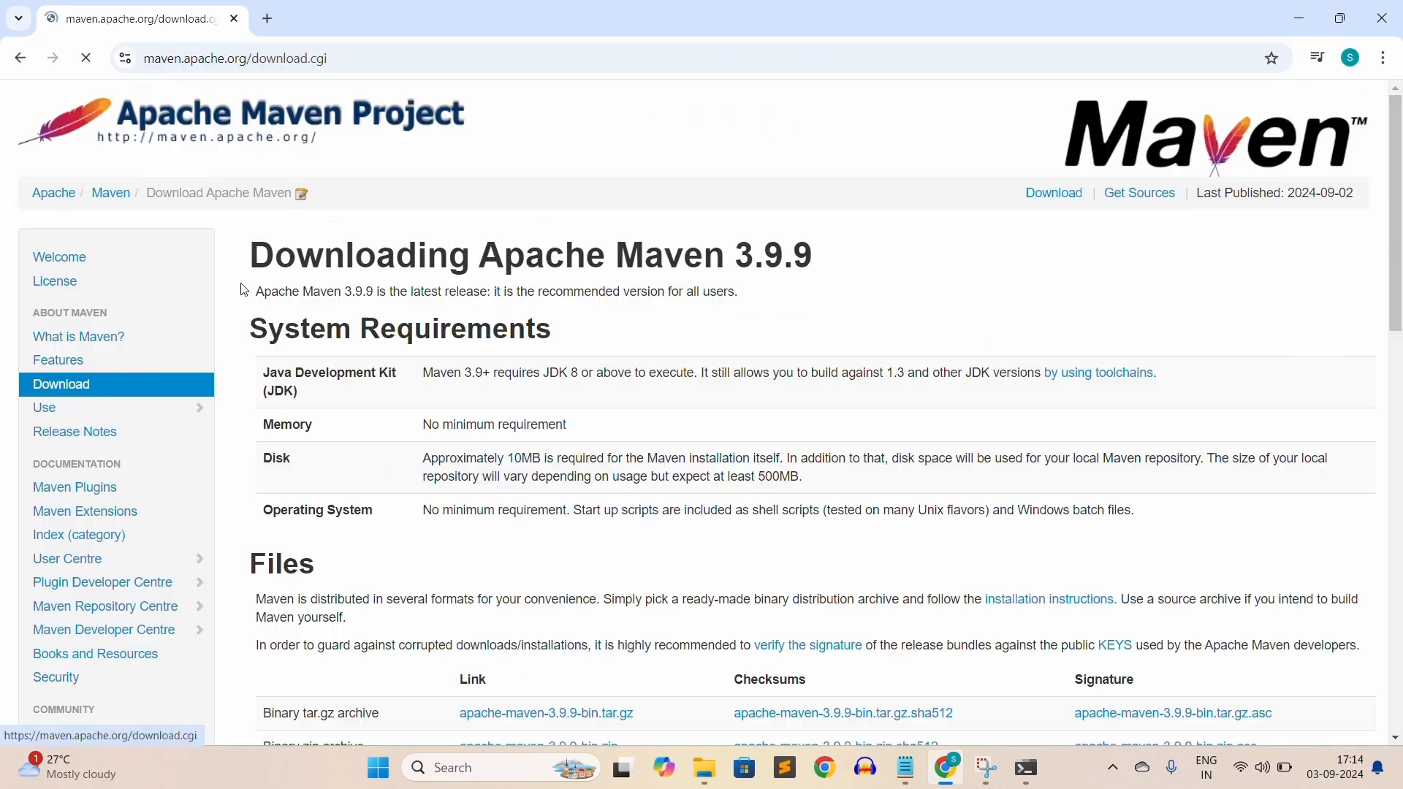
Review Maven's system requirements for the JDK, memory, disk and operating system.
scroll(588, 439, "down", 3)
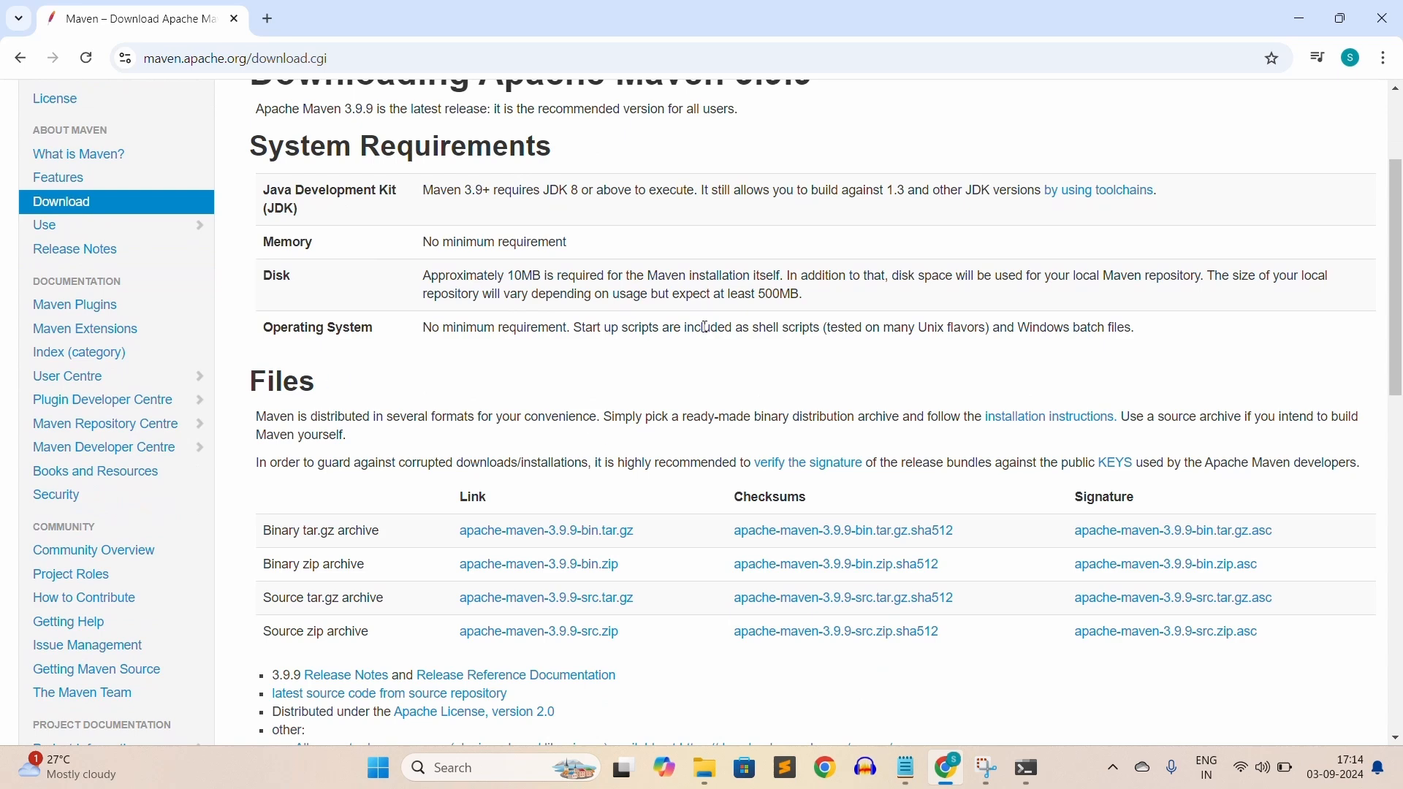
scroll(792, 344, "up", 3)
scroll(830, 407, "down", 3)
left_click_drag(267, 192, 1106, 239)
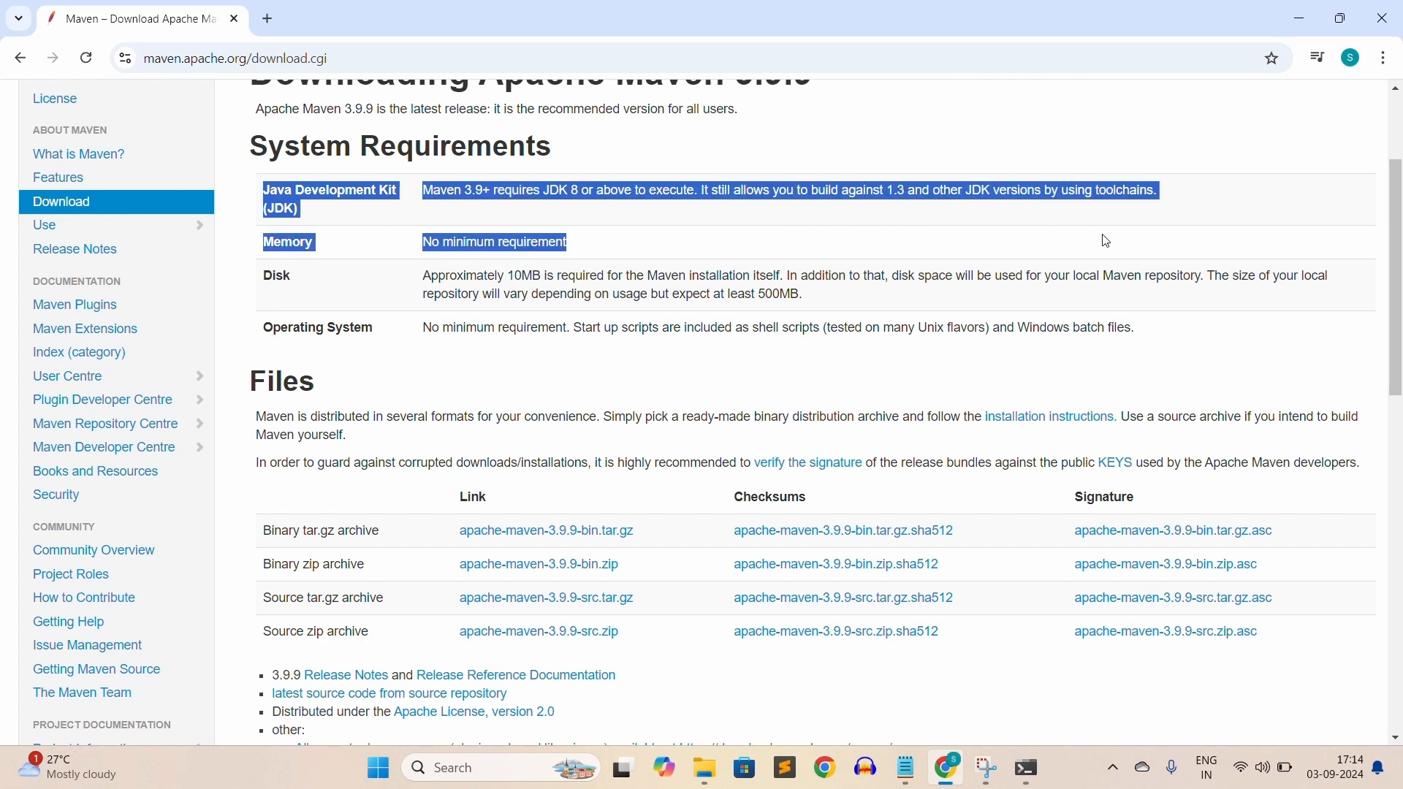
left_click(556, 209)
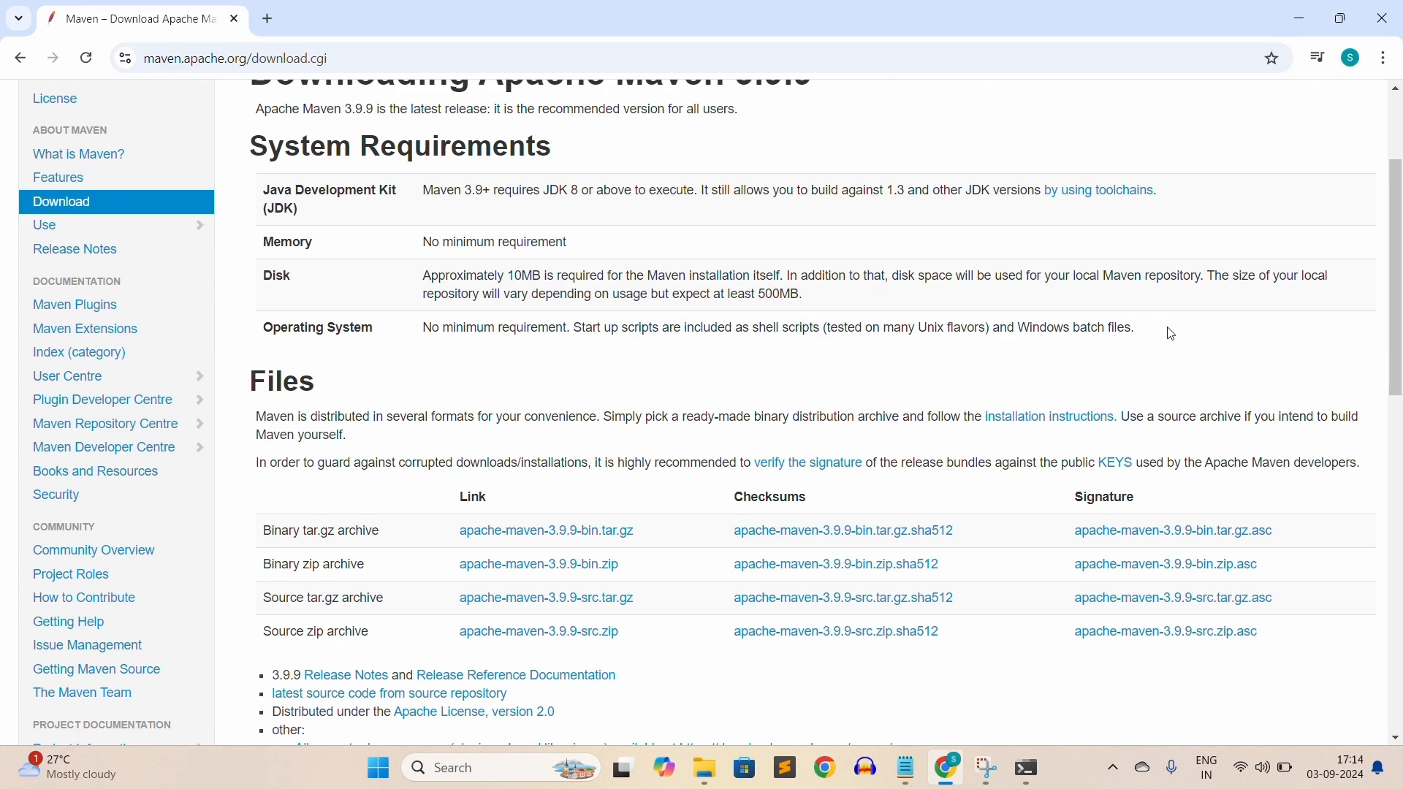
left_click_drag(1168, 332, 268, 244)
scroll(710, 347, "down", 1)
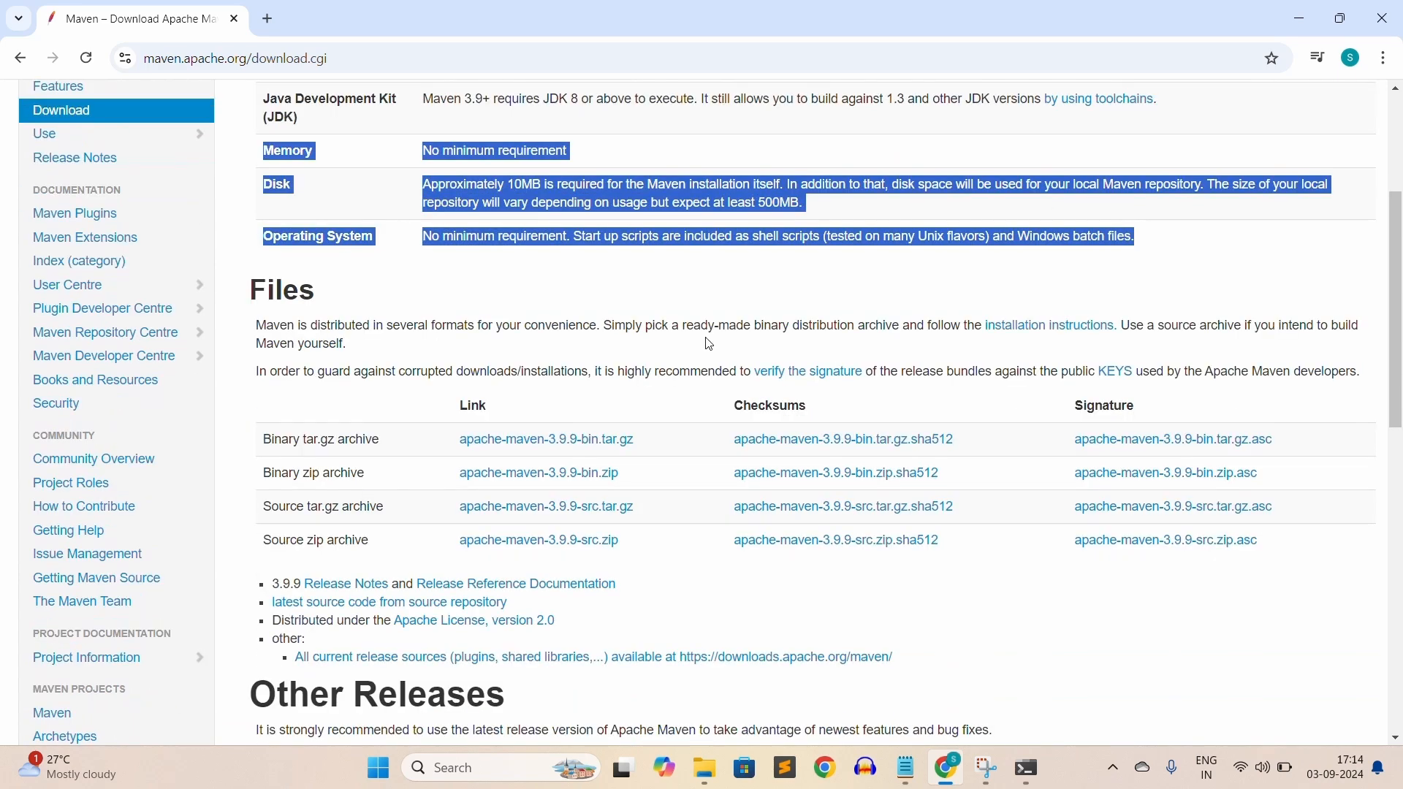
left_click(623, 323)
Download the binary zip archive apache-maven-3.9.9-bin.zip and switch to the Downloads folder in File Explorer.
scroll(410, 375, "down", 1)
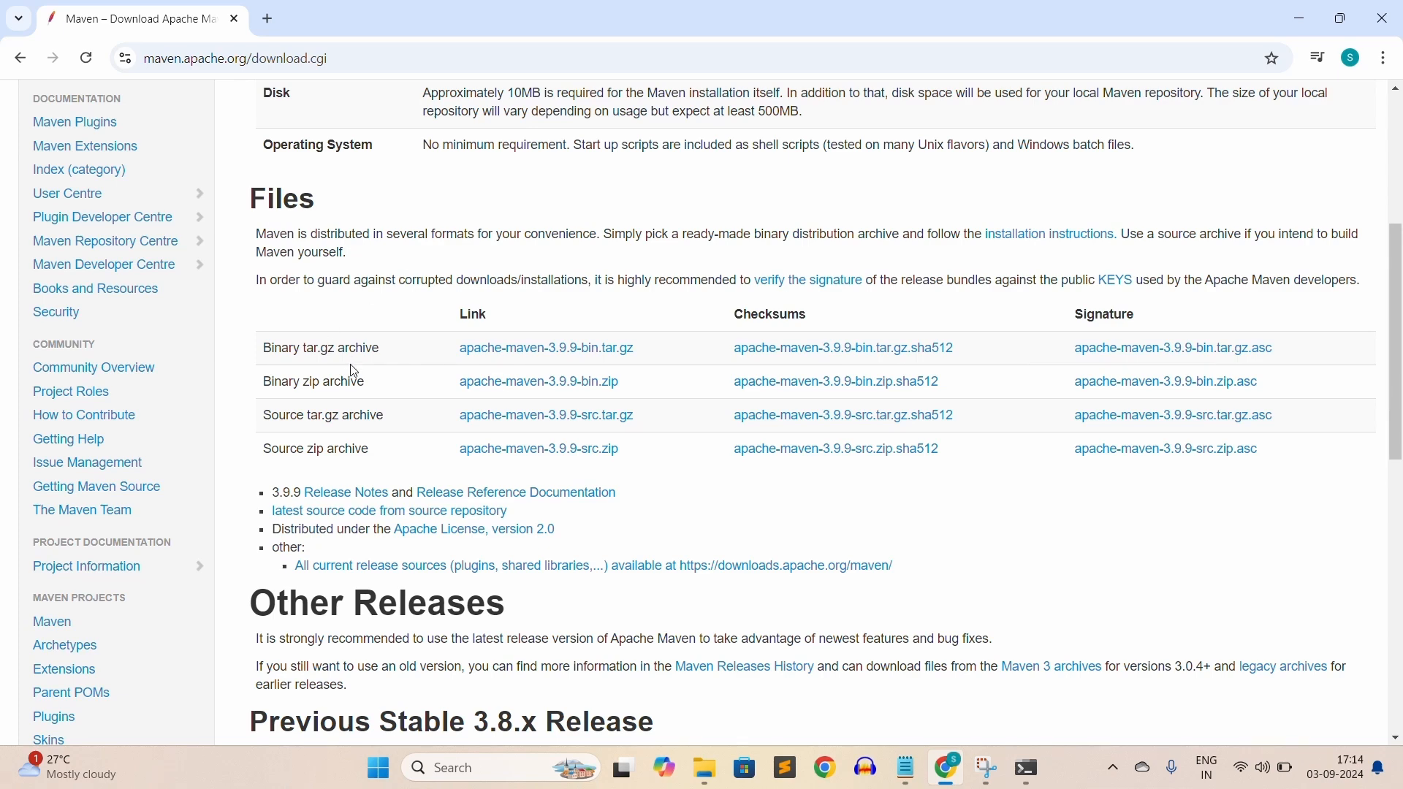
left_click(567, 382)
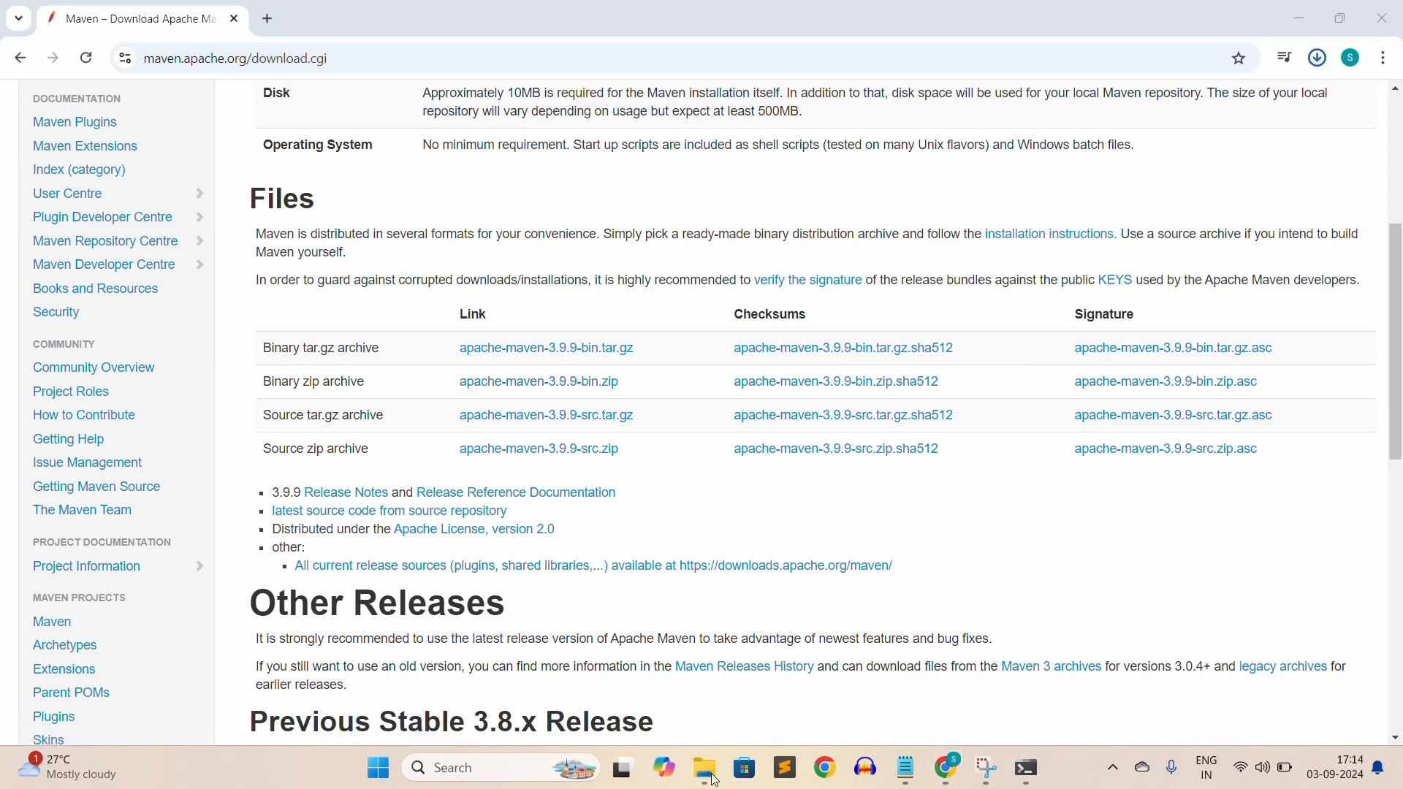
mouse_move(705, 767)
left_click(678, 700)
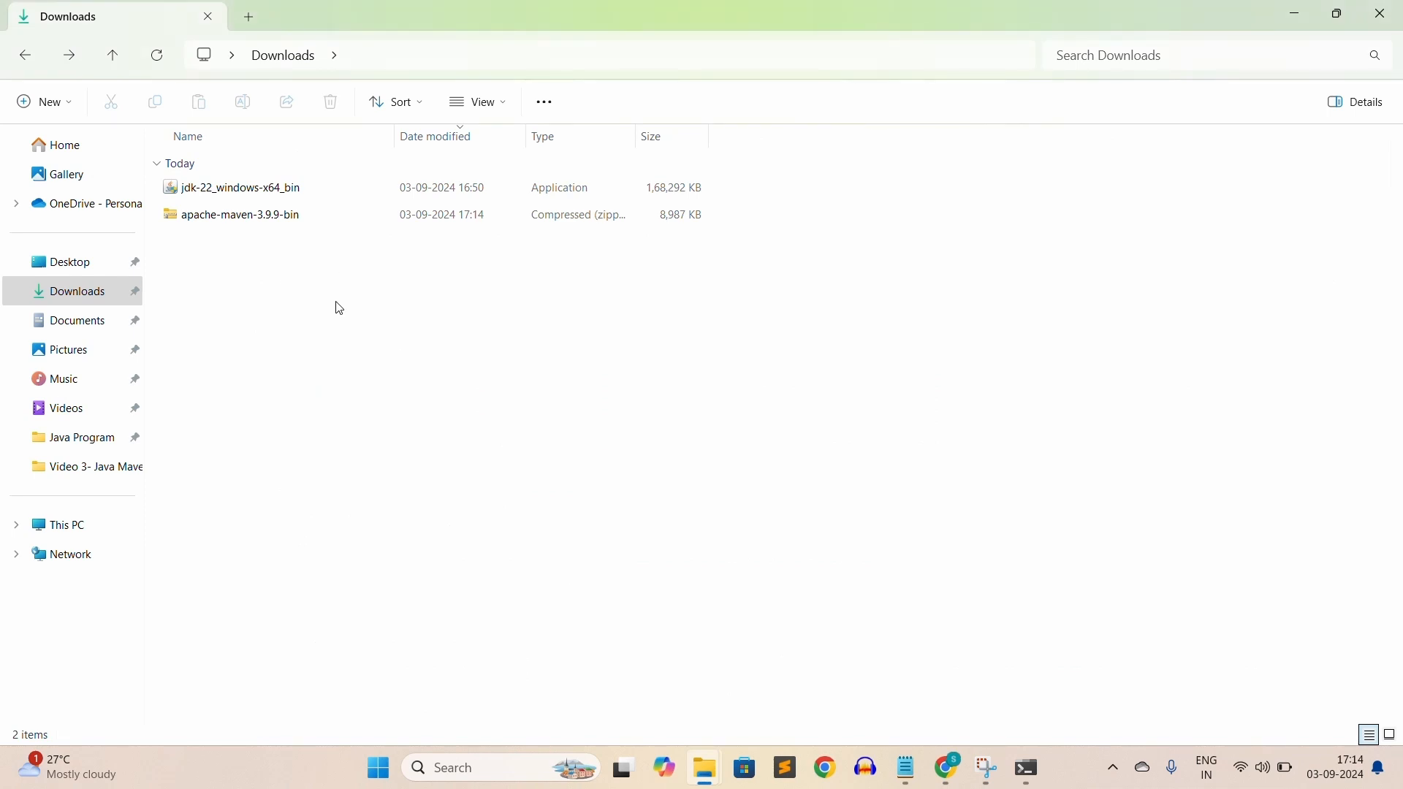
Extract the apache-maven-3.9.9-bin archive to its default folder in Downloads, showing the extracted files when complete.
left_click(287, 196)
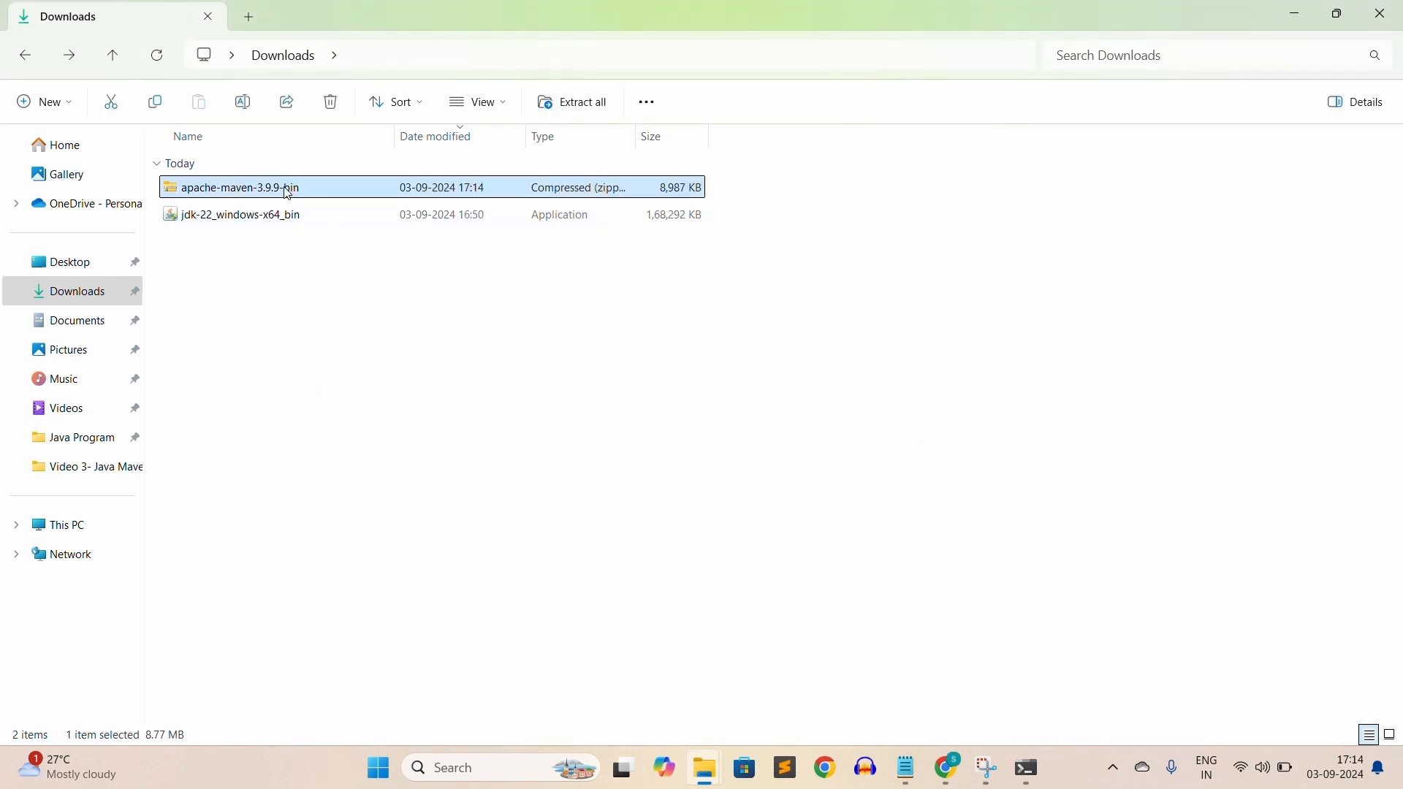
right_click(289, 194)
left_click(372, 394)
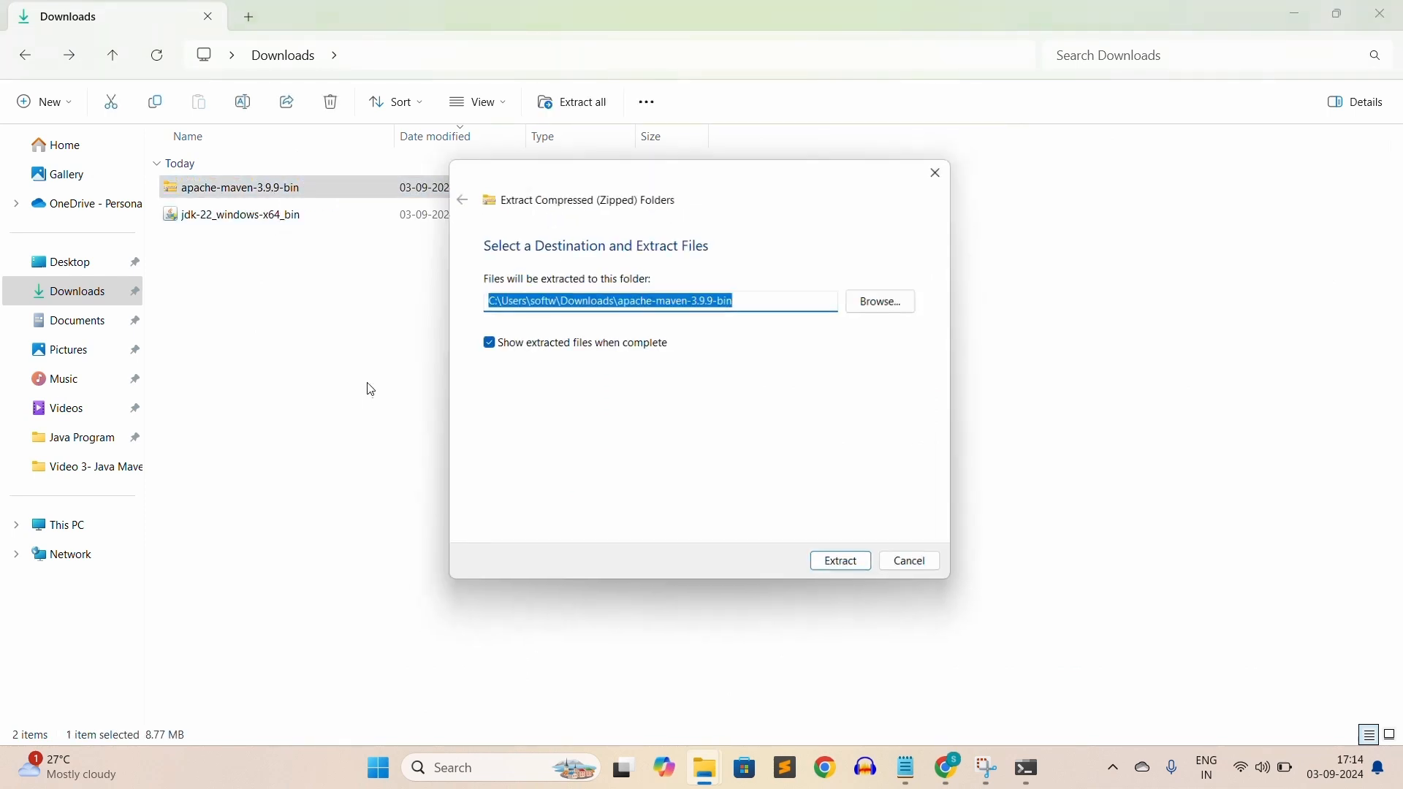
left_click(851, 573)
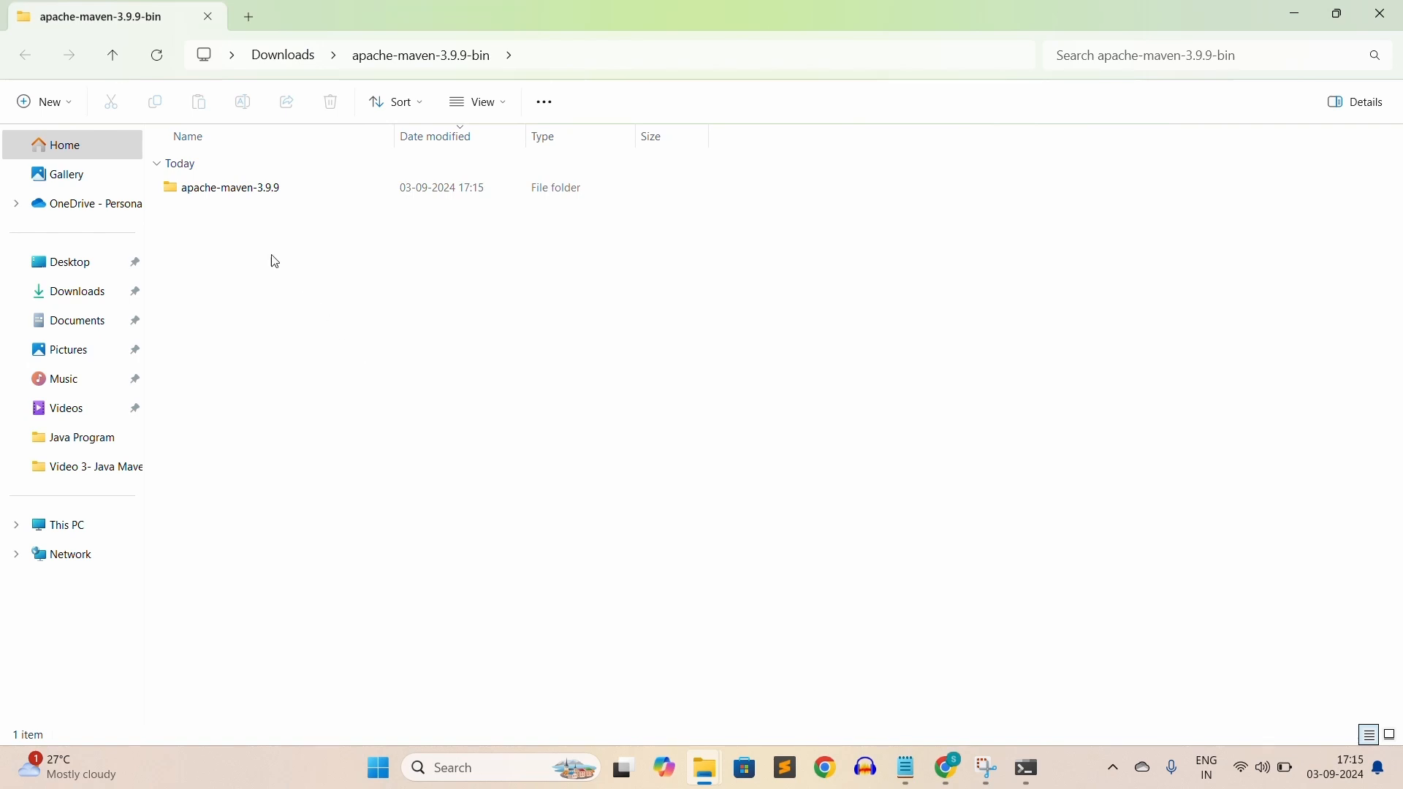
Open the bin folder inside the extracted apache-maven-3.9.9 folder and copy its full path.
double_click(253, 194)
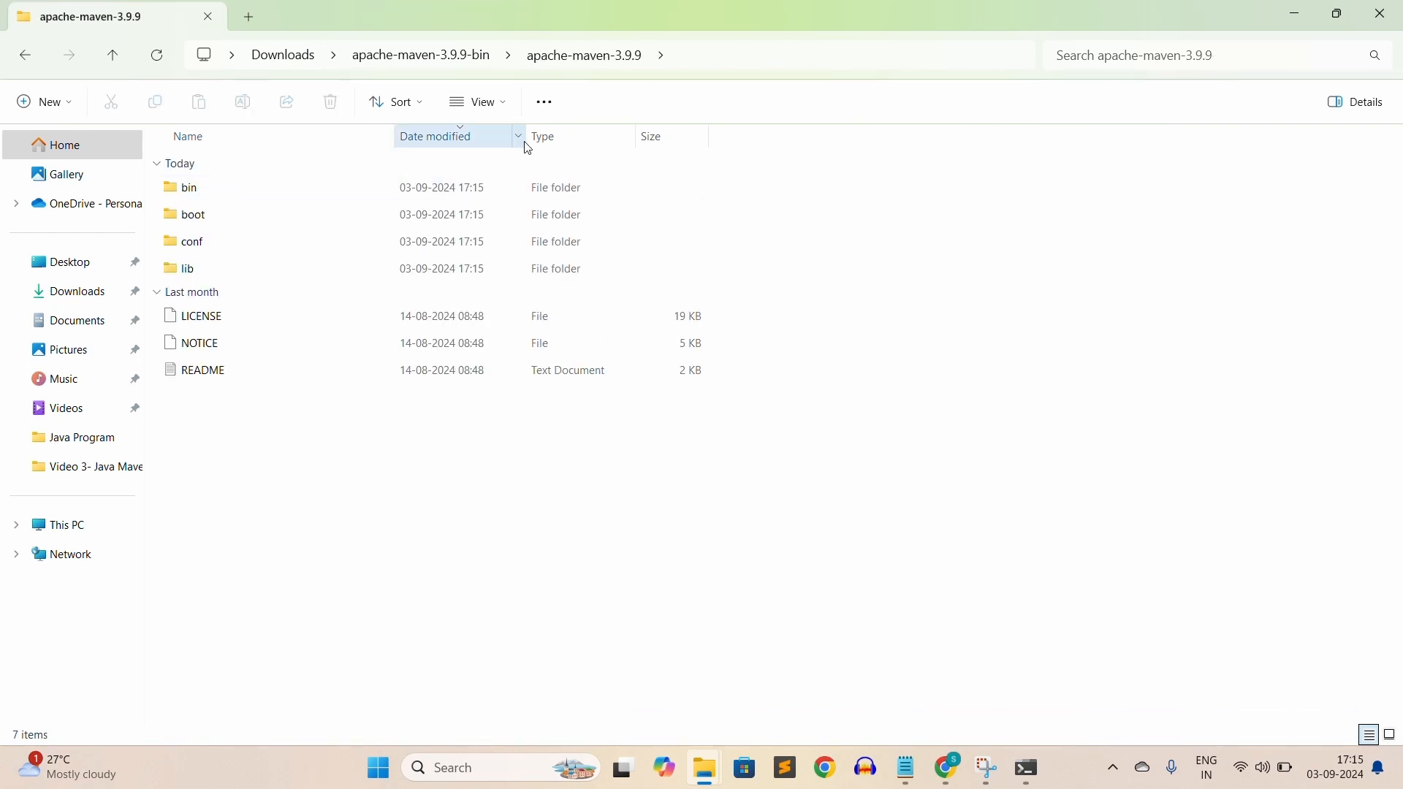
double_click(240, 196)
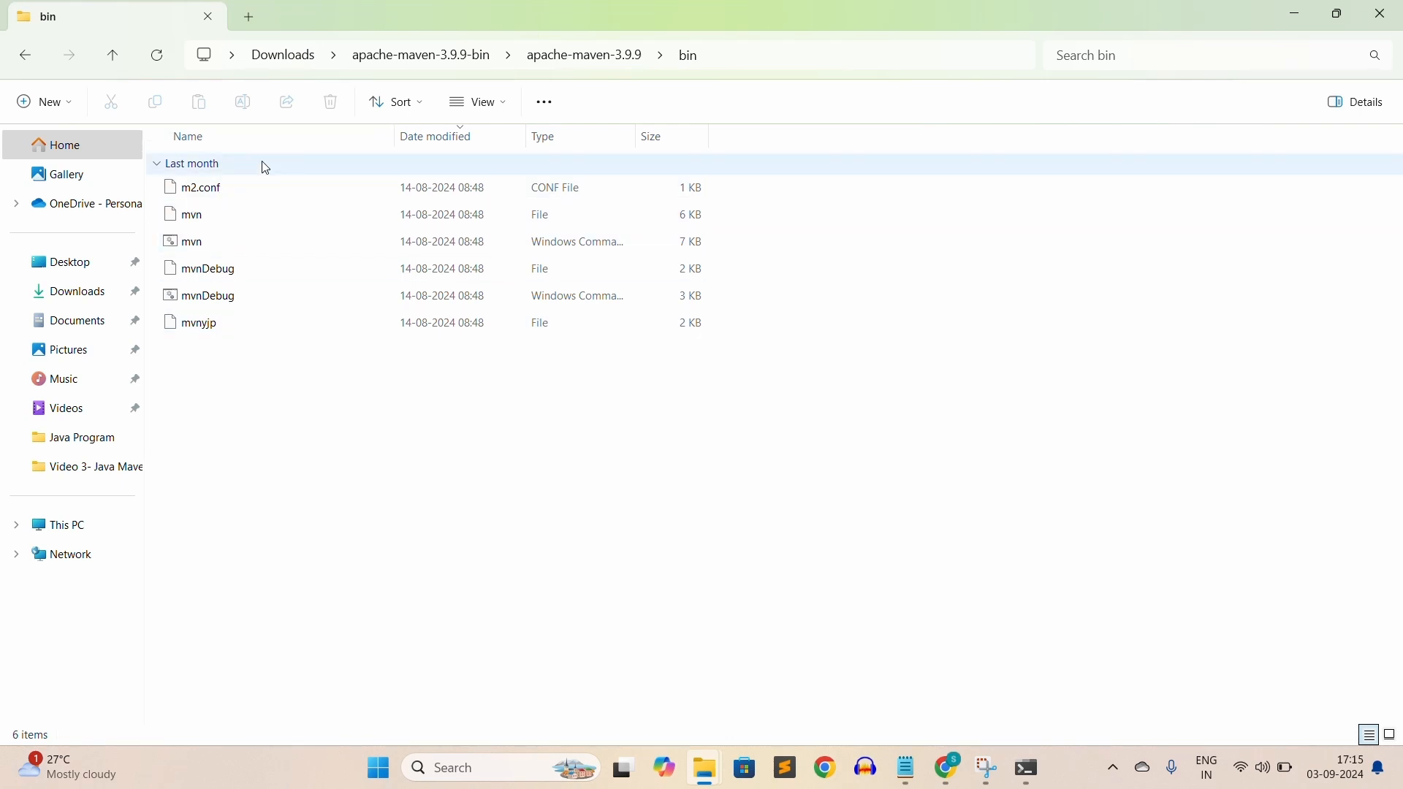
left_click(933, 66)
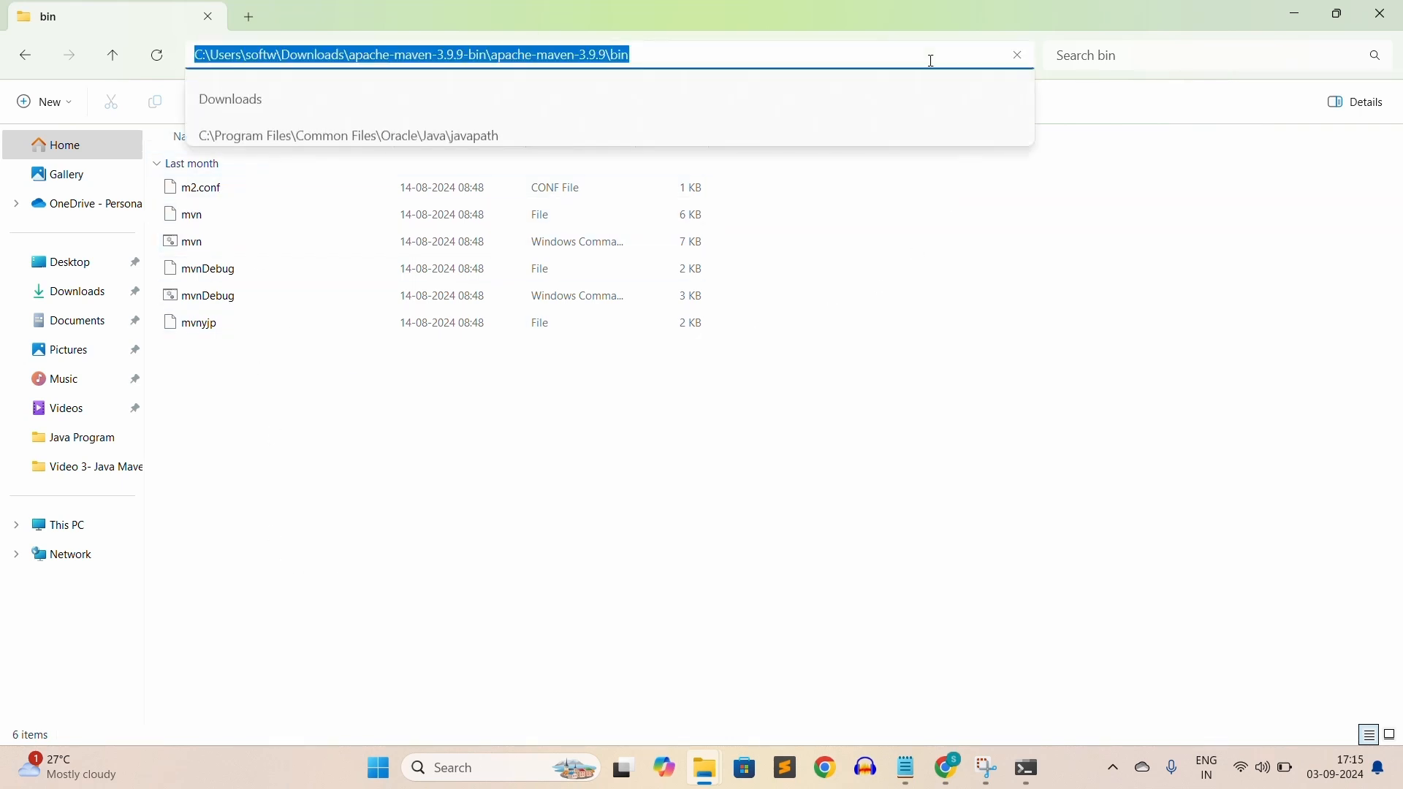
left_click(812, 535)
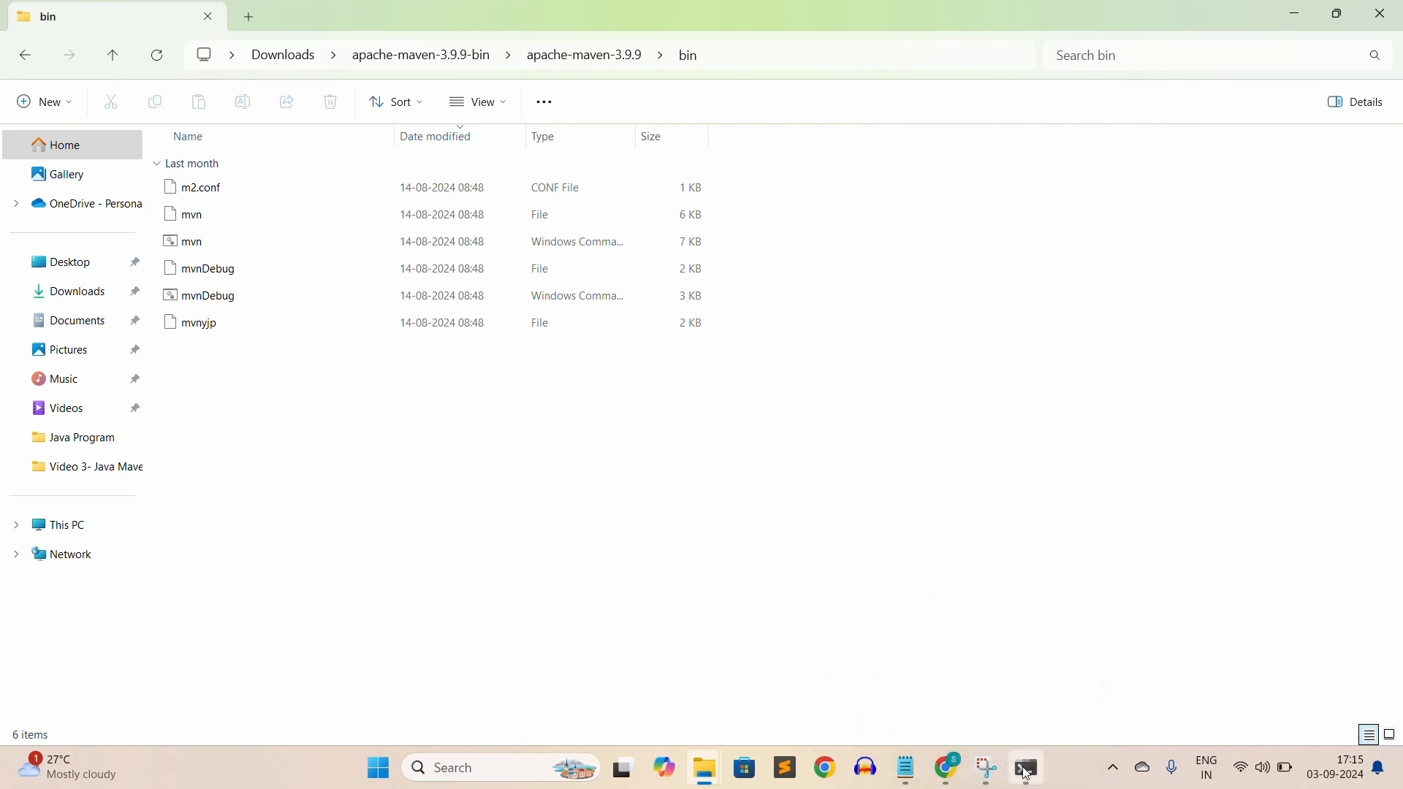
Open the Windows environment variables settings from the system properties.
left_click(510, 774)
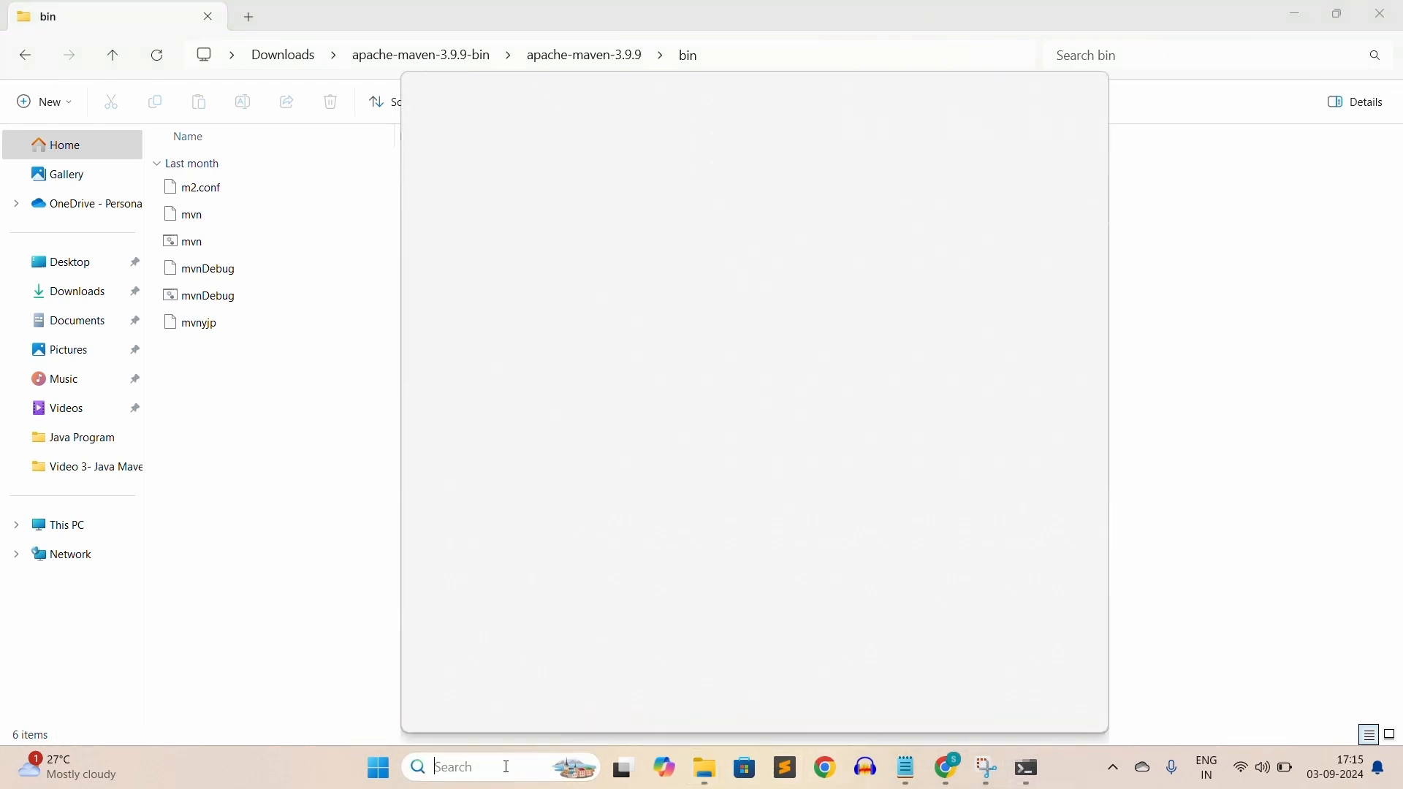
left_click(581, 239)
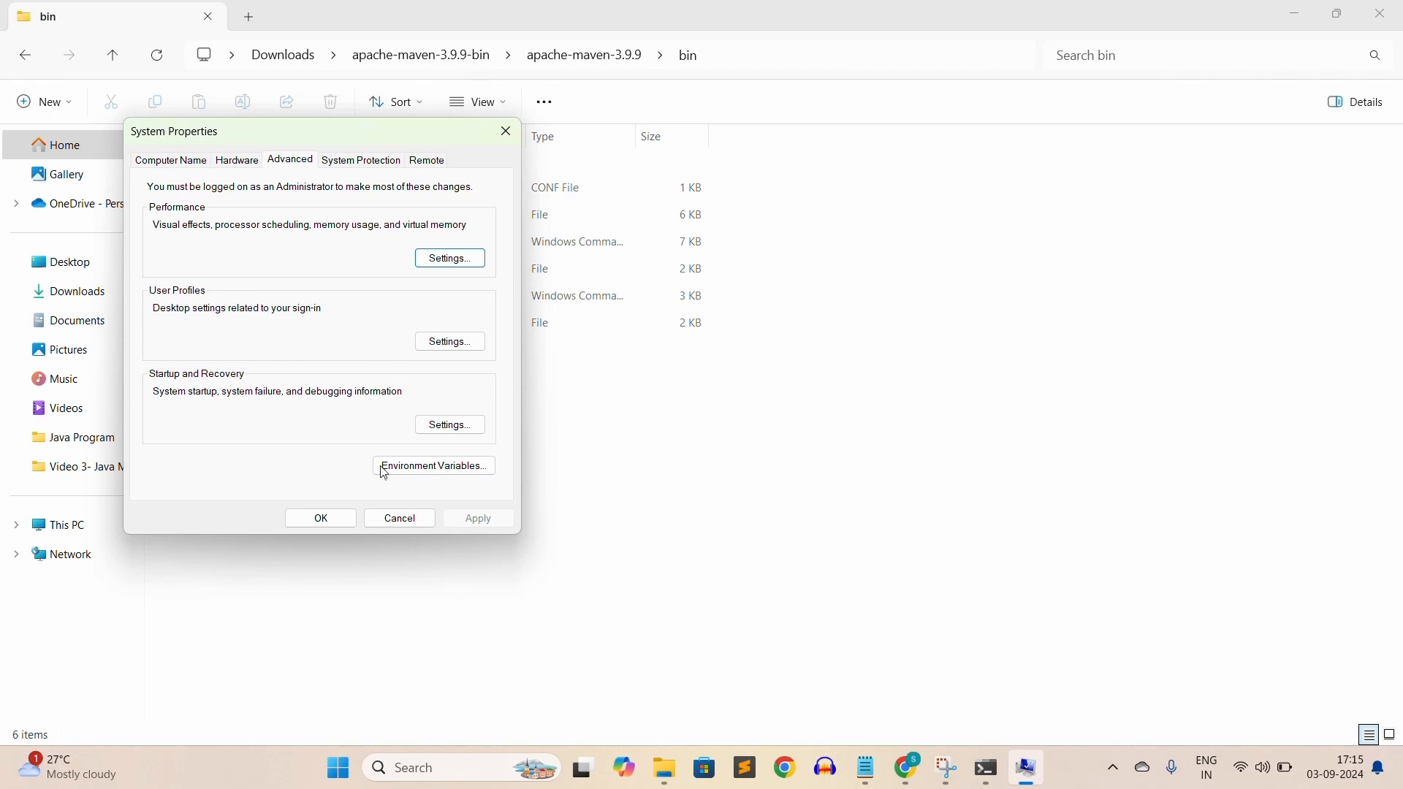
left_click(422, 472)
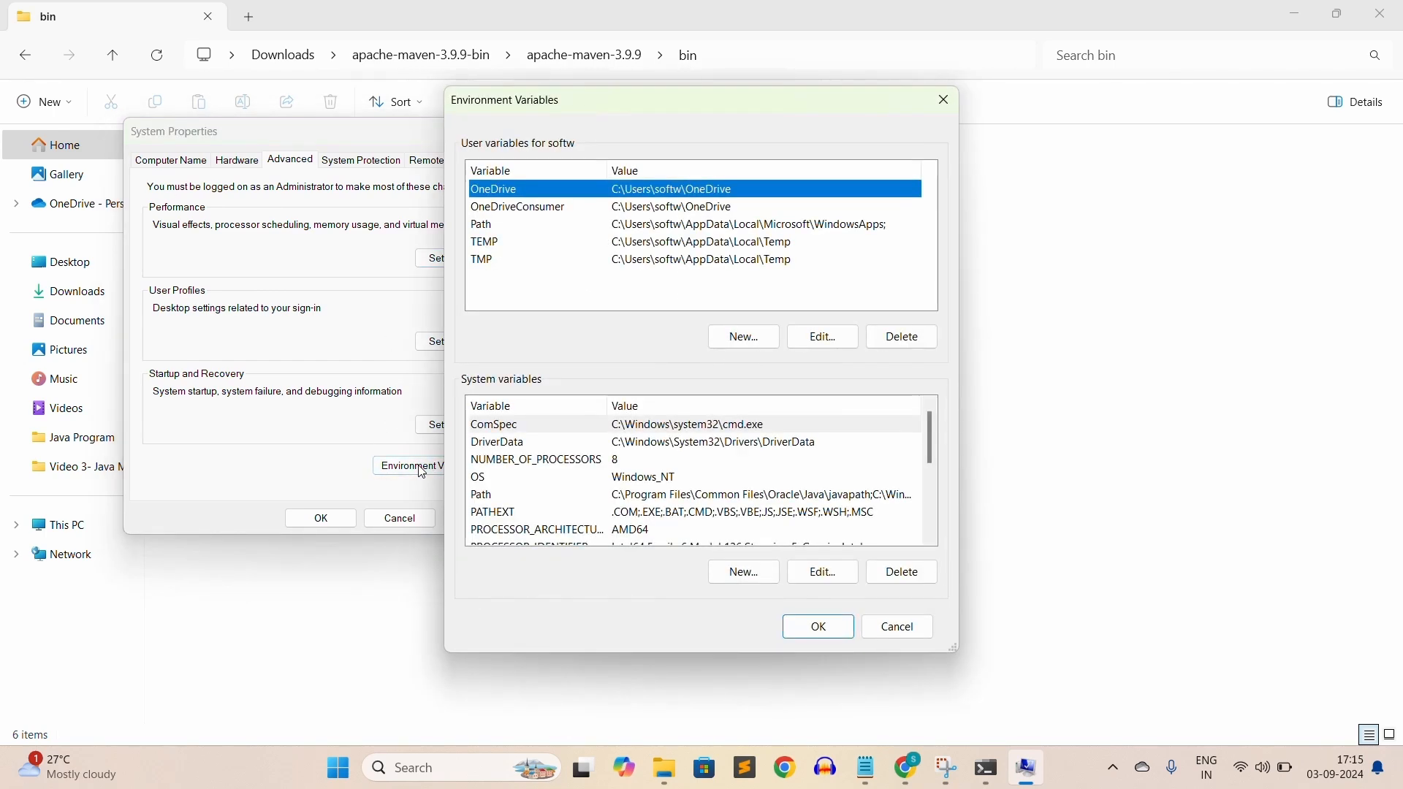
Add the path of the apache-maven-3.9.9\bin folder as a new entry in the system Path variable and save the changes.
scroll(555, 482, "down", 3)
scroll(537, 476, "up", 2)
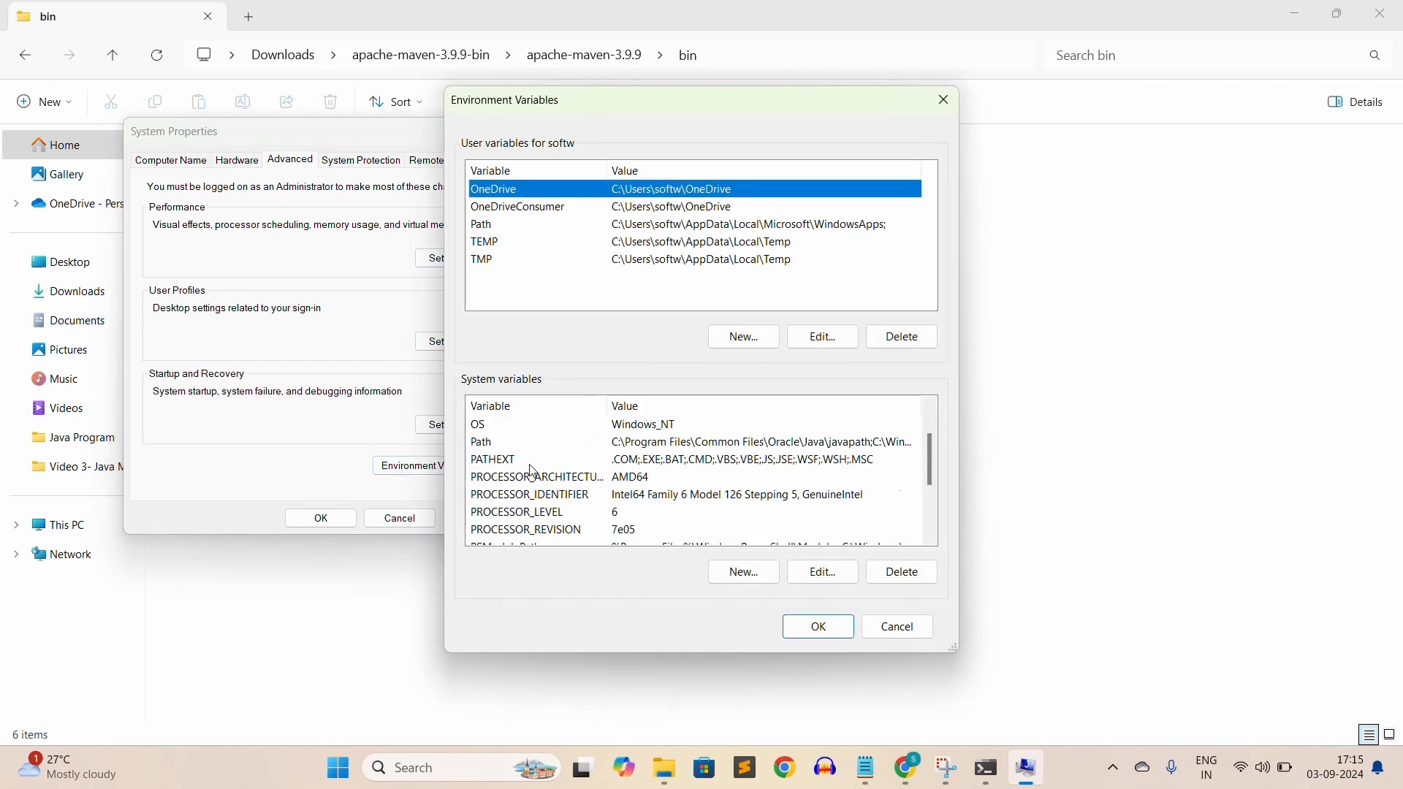
double_click(498, 443)
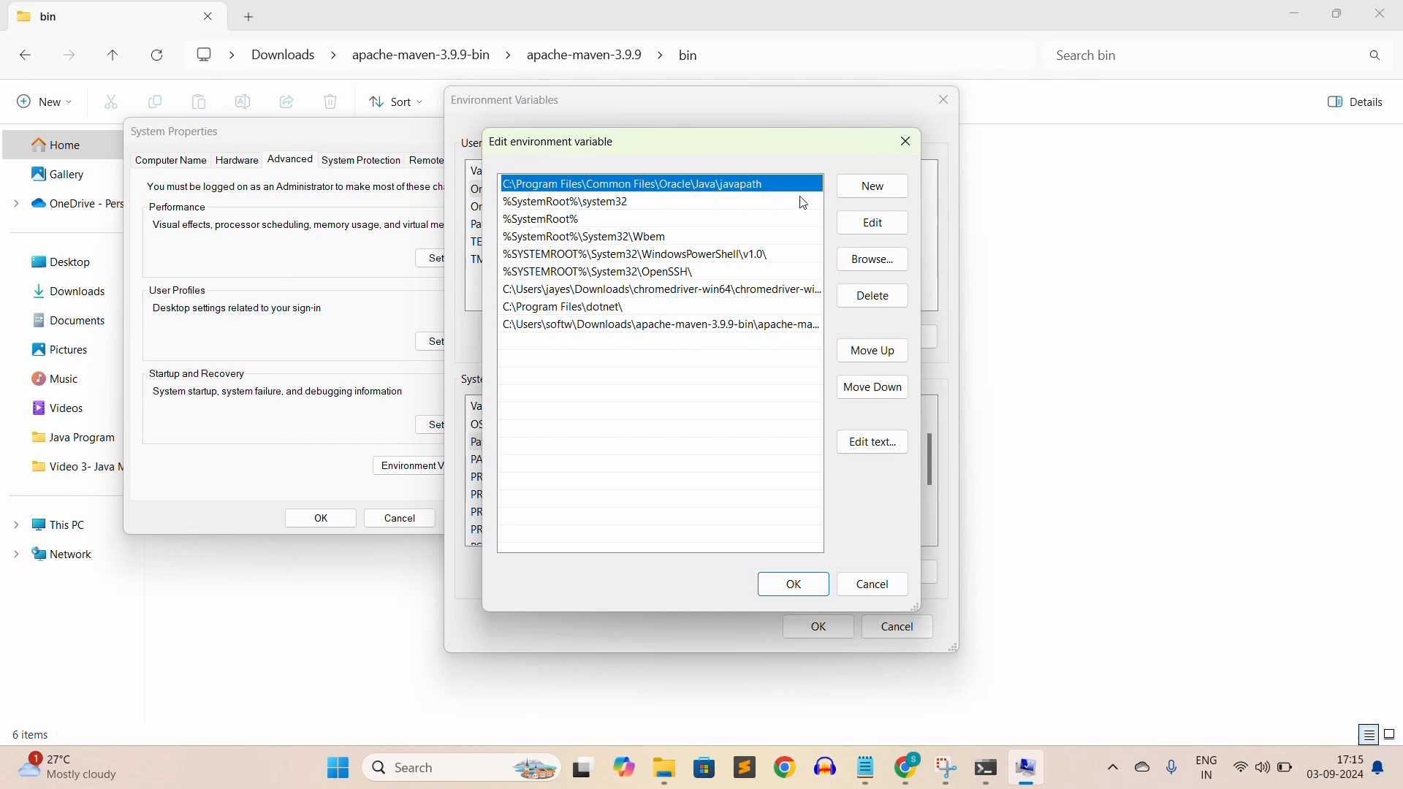
left_click(885, 191)
type("C:\\Users\\softw\\Downloads\\apache-maven-3.9.9-bin\\apache-maven-3.9.9\\bin")
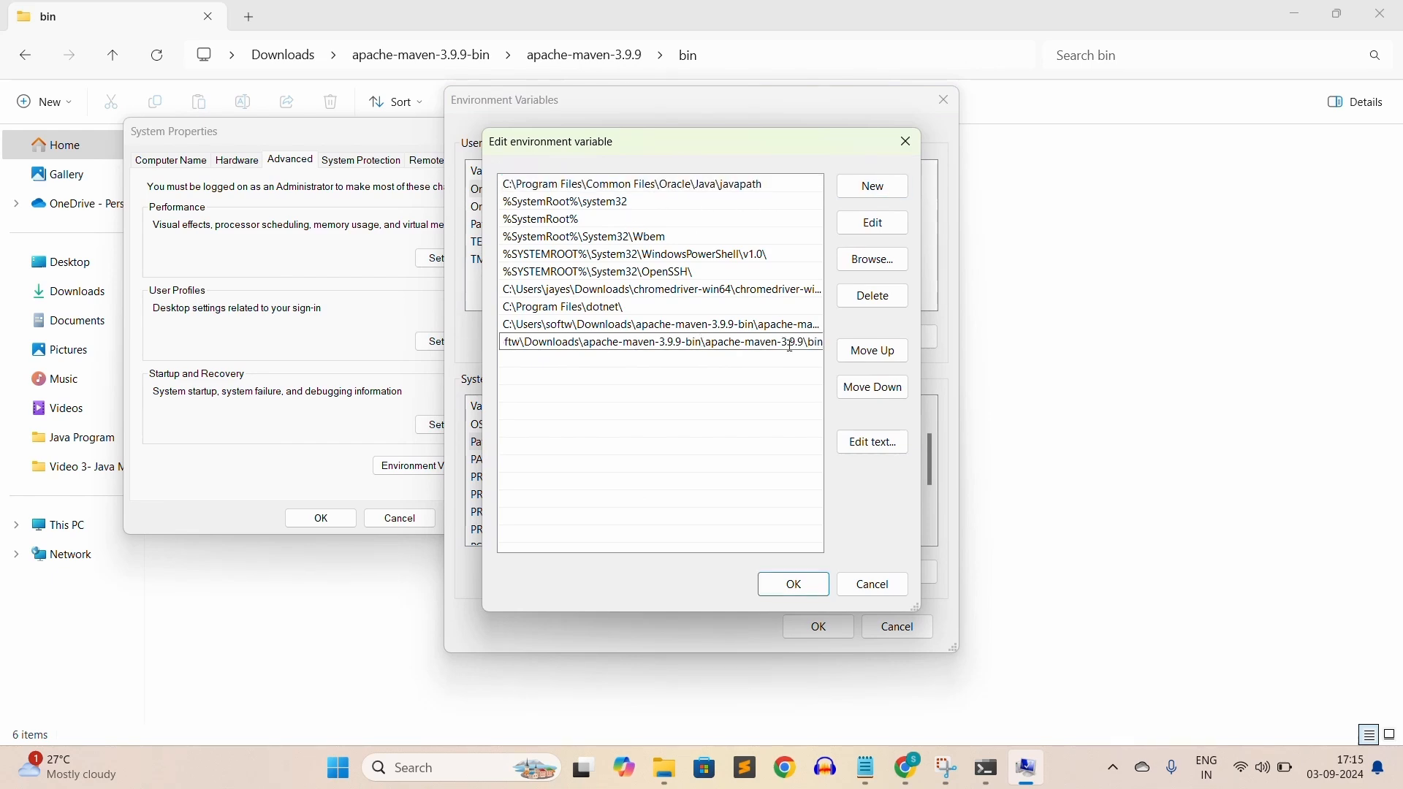
left_click(797, 585)
left_click(832, 633)
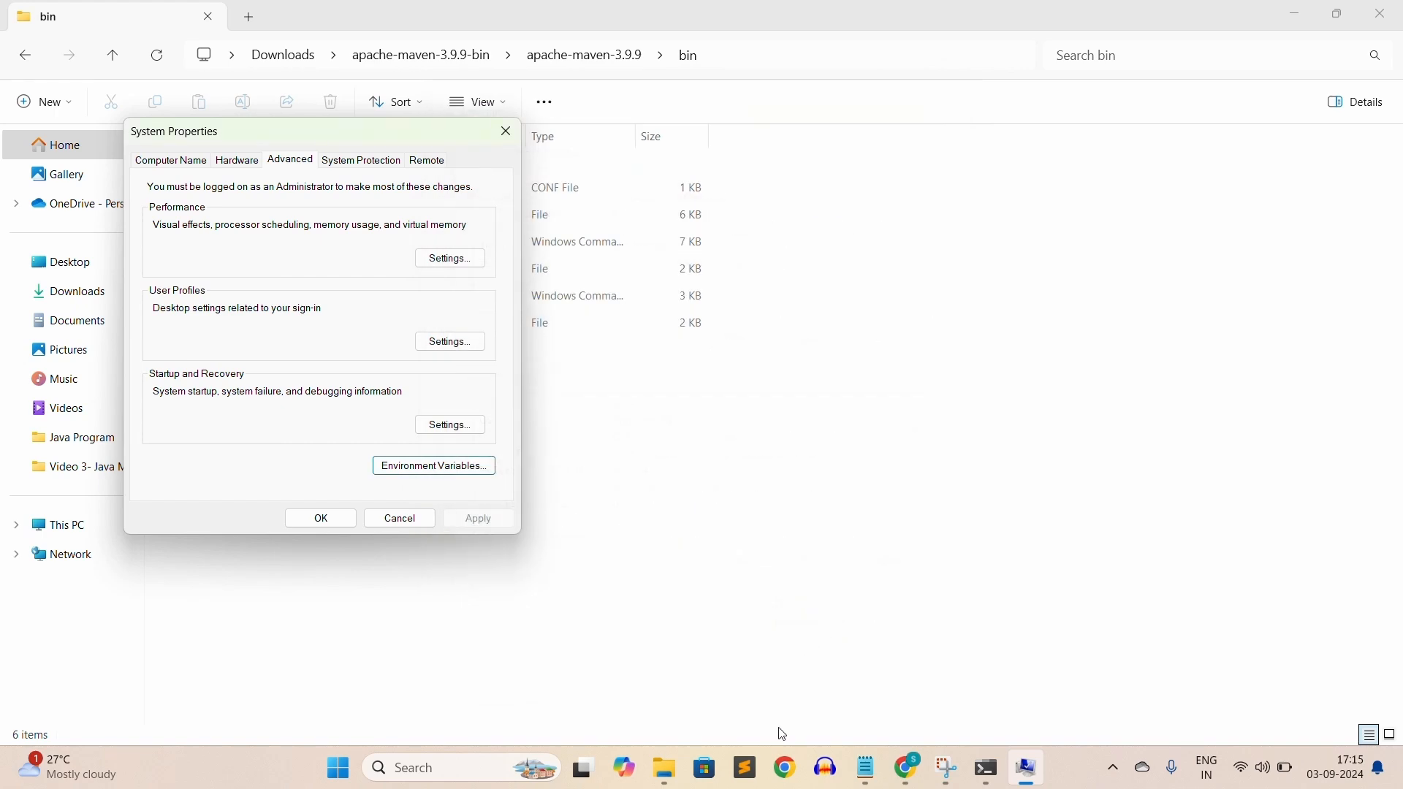
Close the old Command Prompt, start a fresh one and run mvn -version to check the Maven installation.
left_click(980, 764)
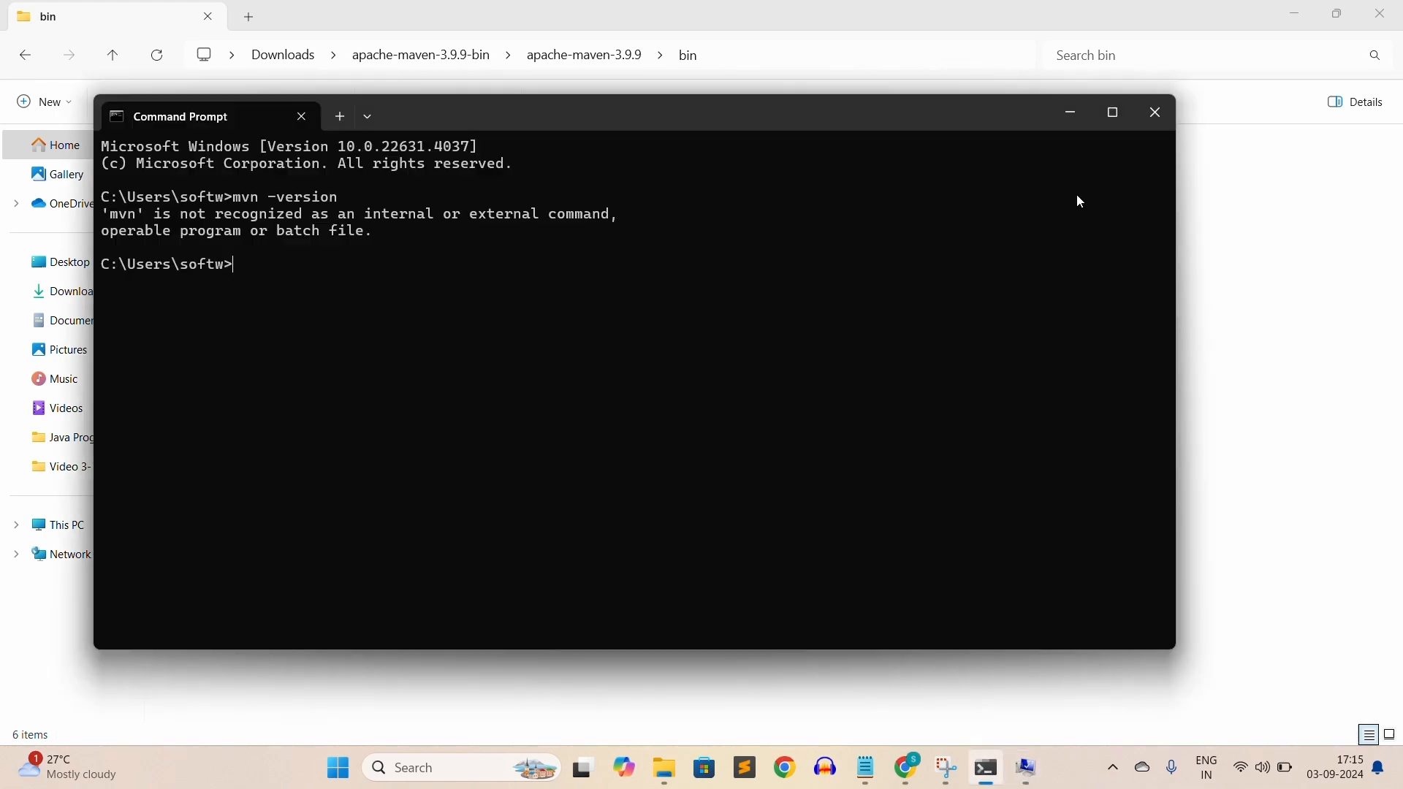
left_click(1153, 115)
left_click(507, 764)
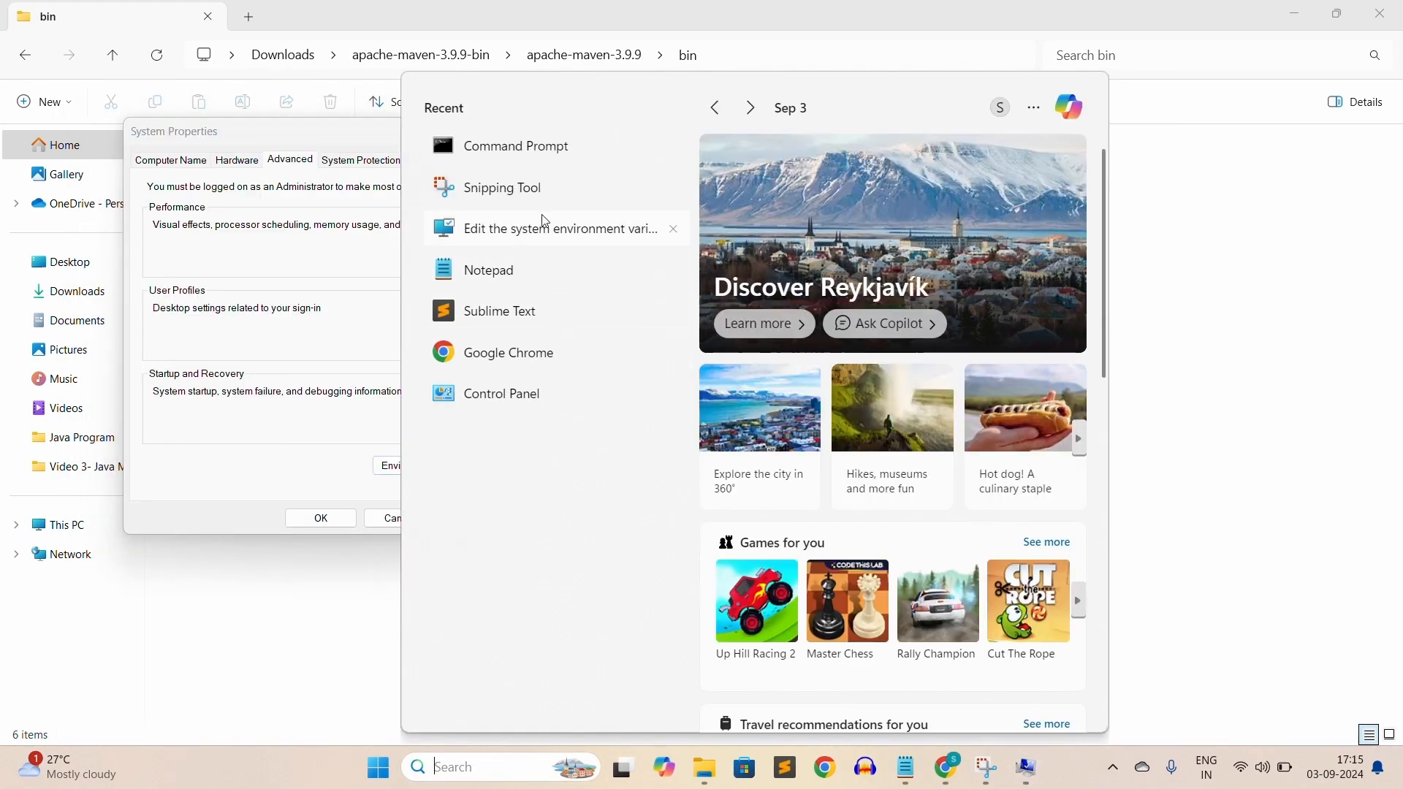
left_click(501, 144)
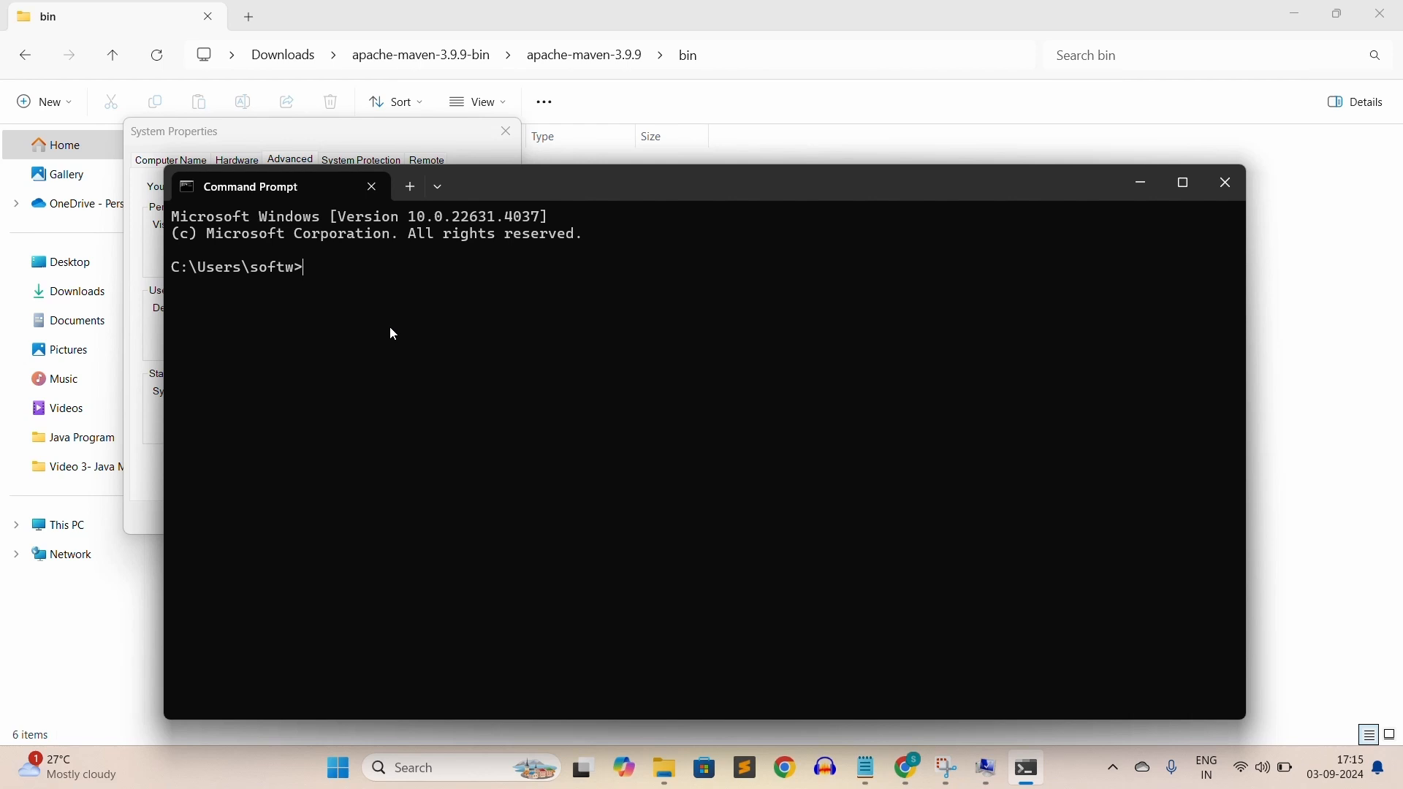
type("mvn -version")
key("Return")
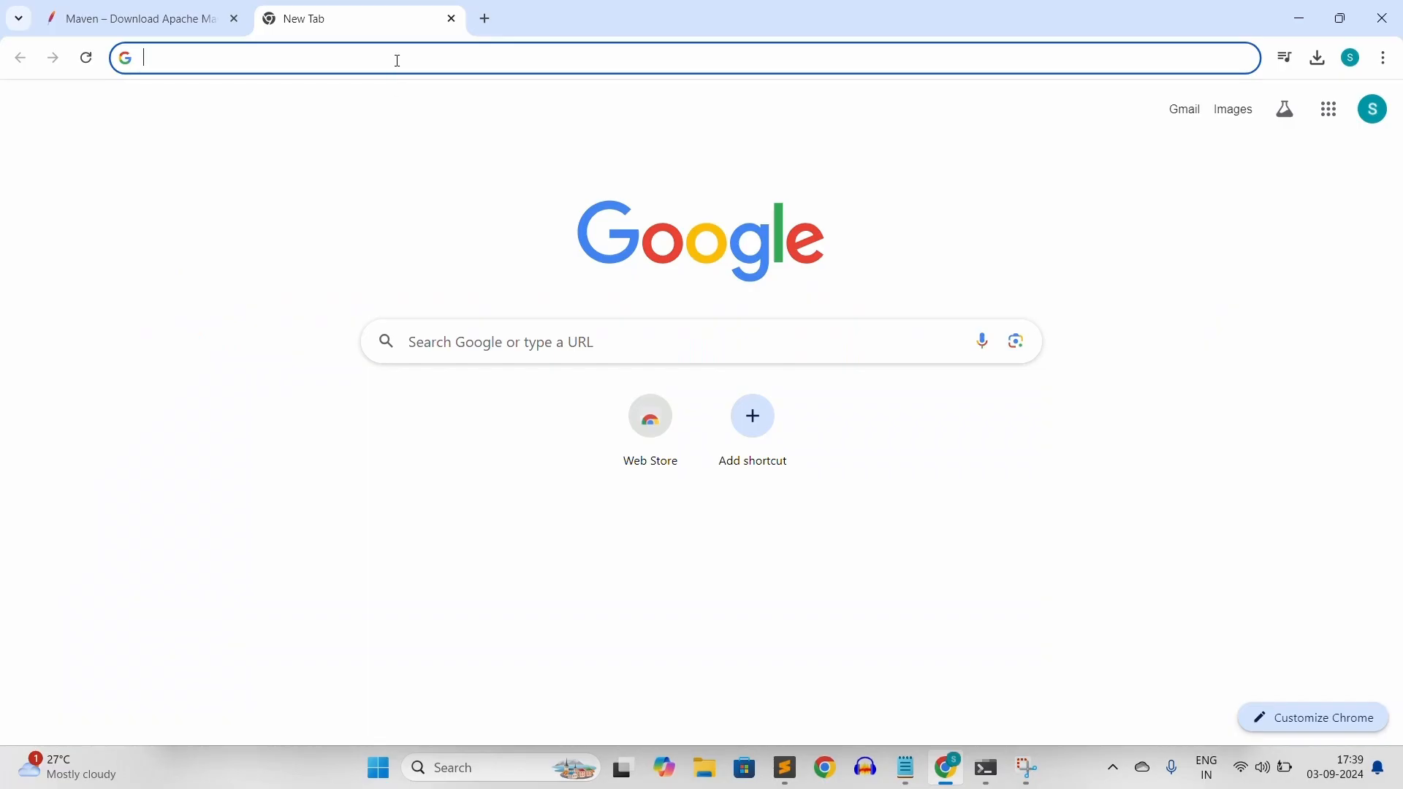
Search the web for "download intellij idea" in Chrome and open the JetBrains download page.
type("download int")
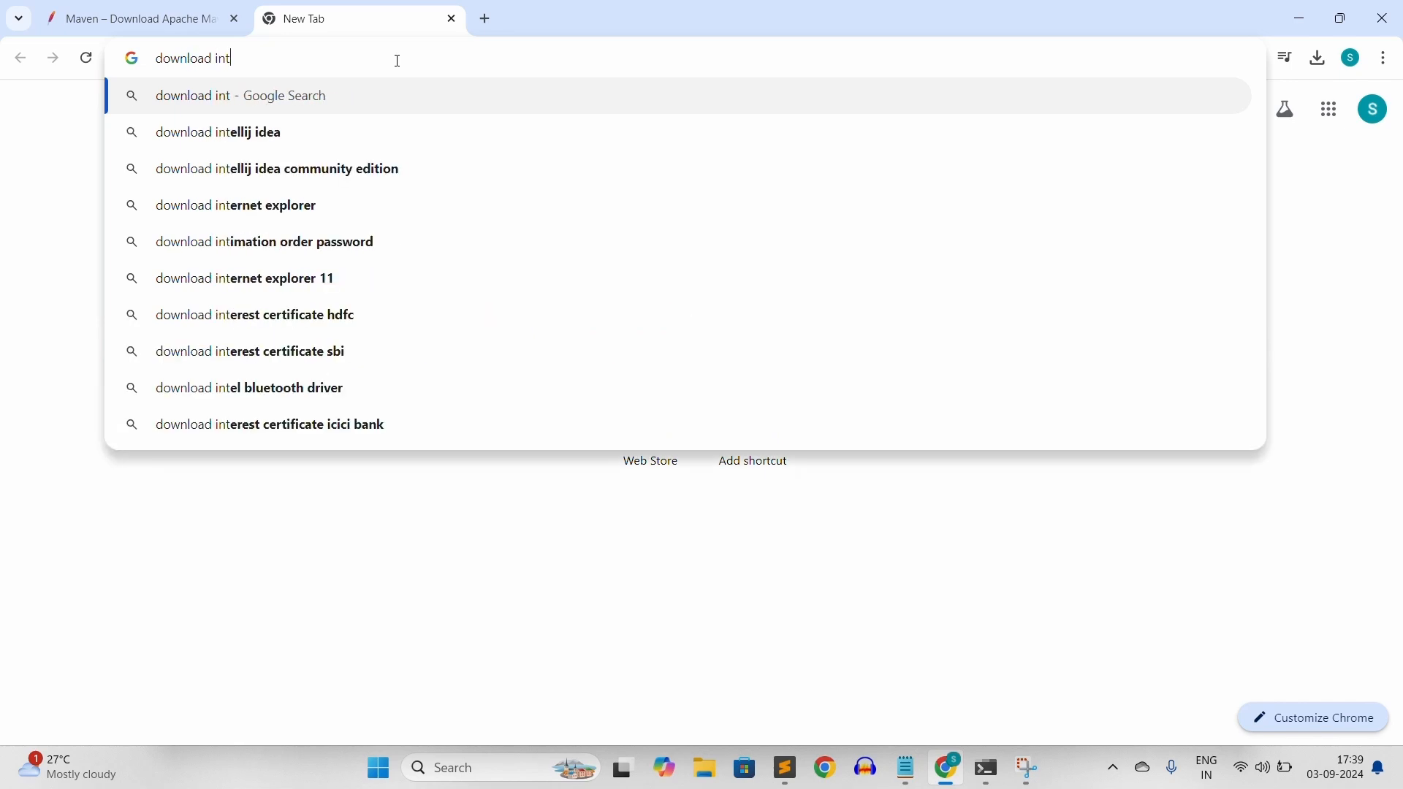
key("Down")
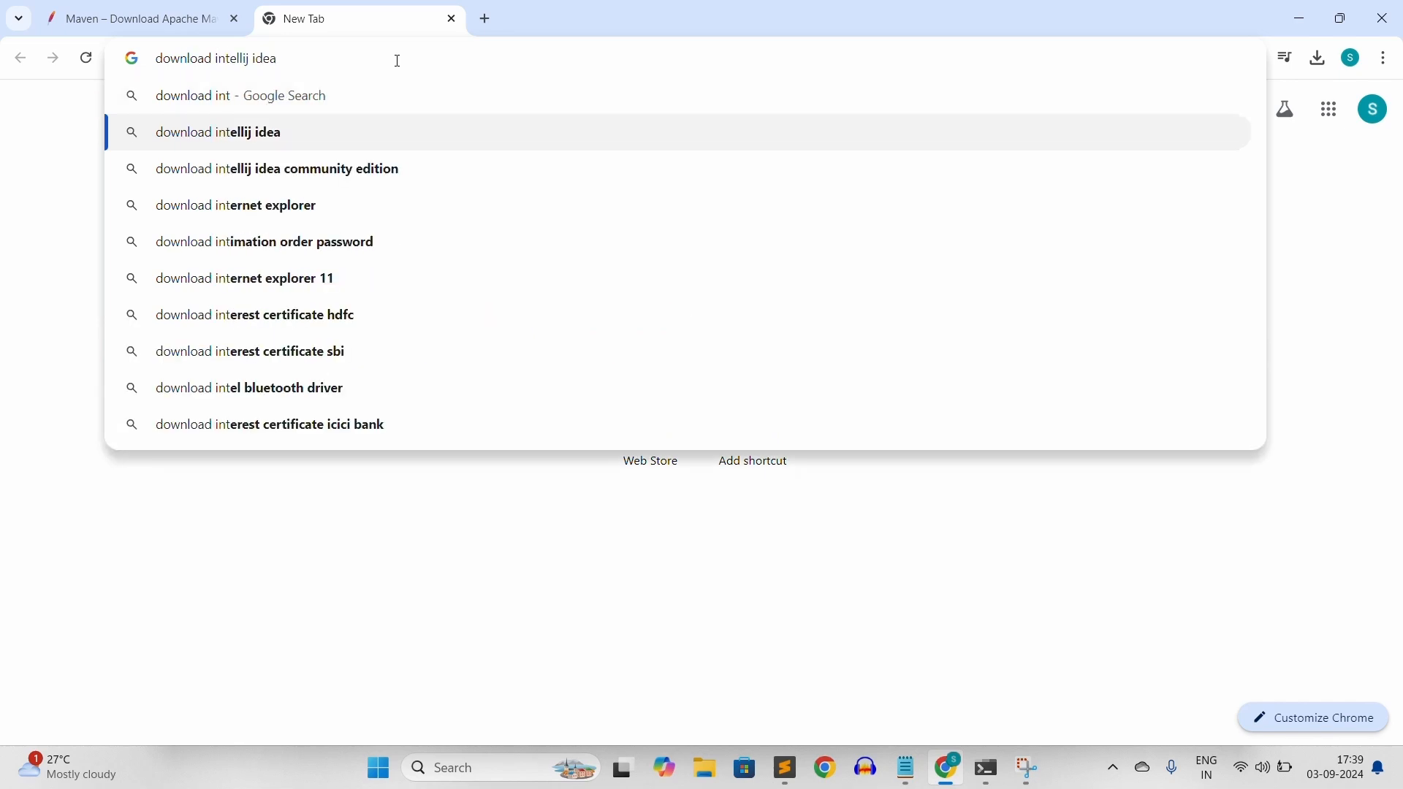
key("Return")
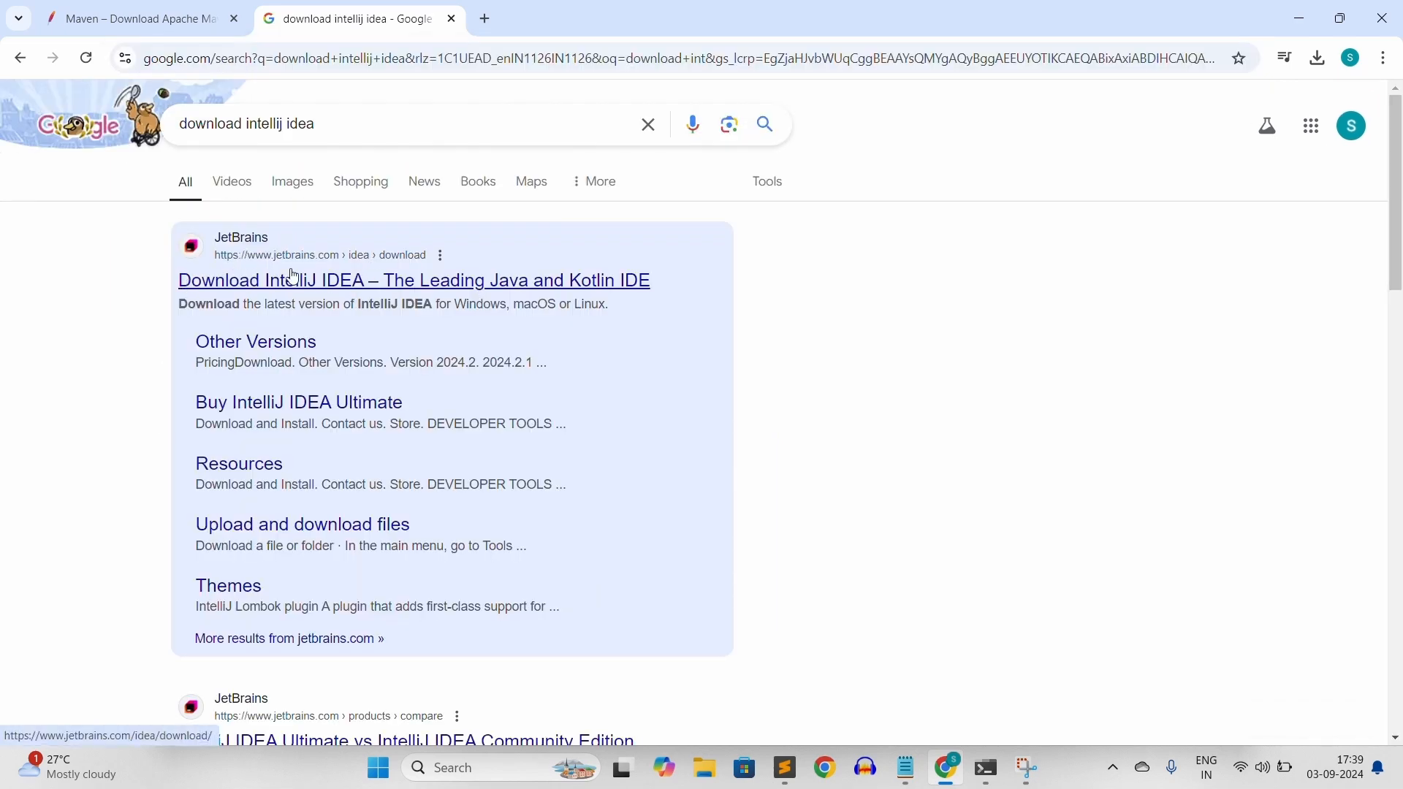
left_click(328, 281)
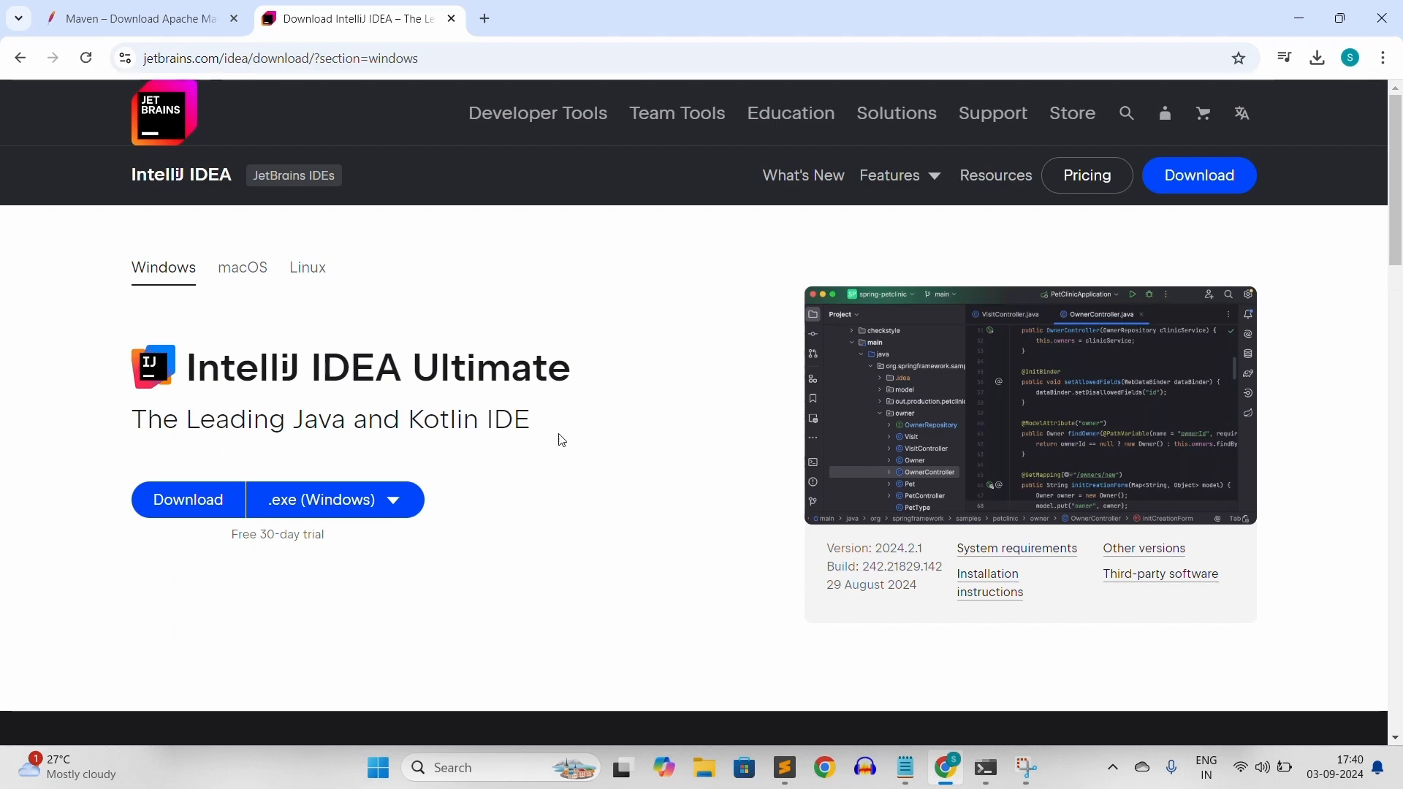
Download the Windows .exe installer of IntelliJ IDEA Community Edition and switch to the Downloads folder in File Explorer.
scroll(564, 434, "down", 6)
scroll(566, 438, "down", 2)
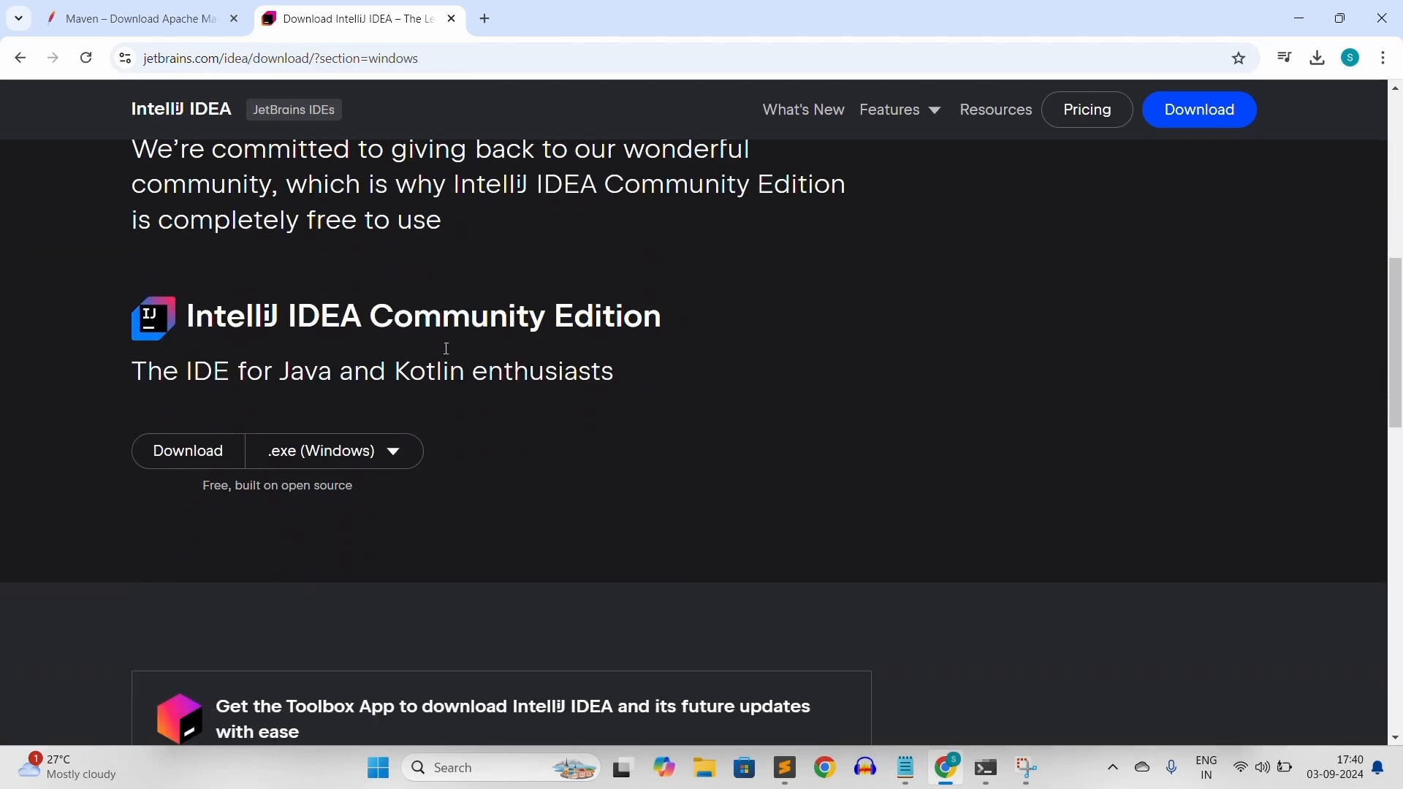
left_click(322, 453)
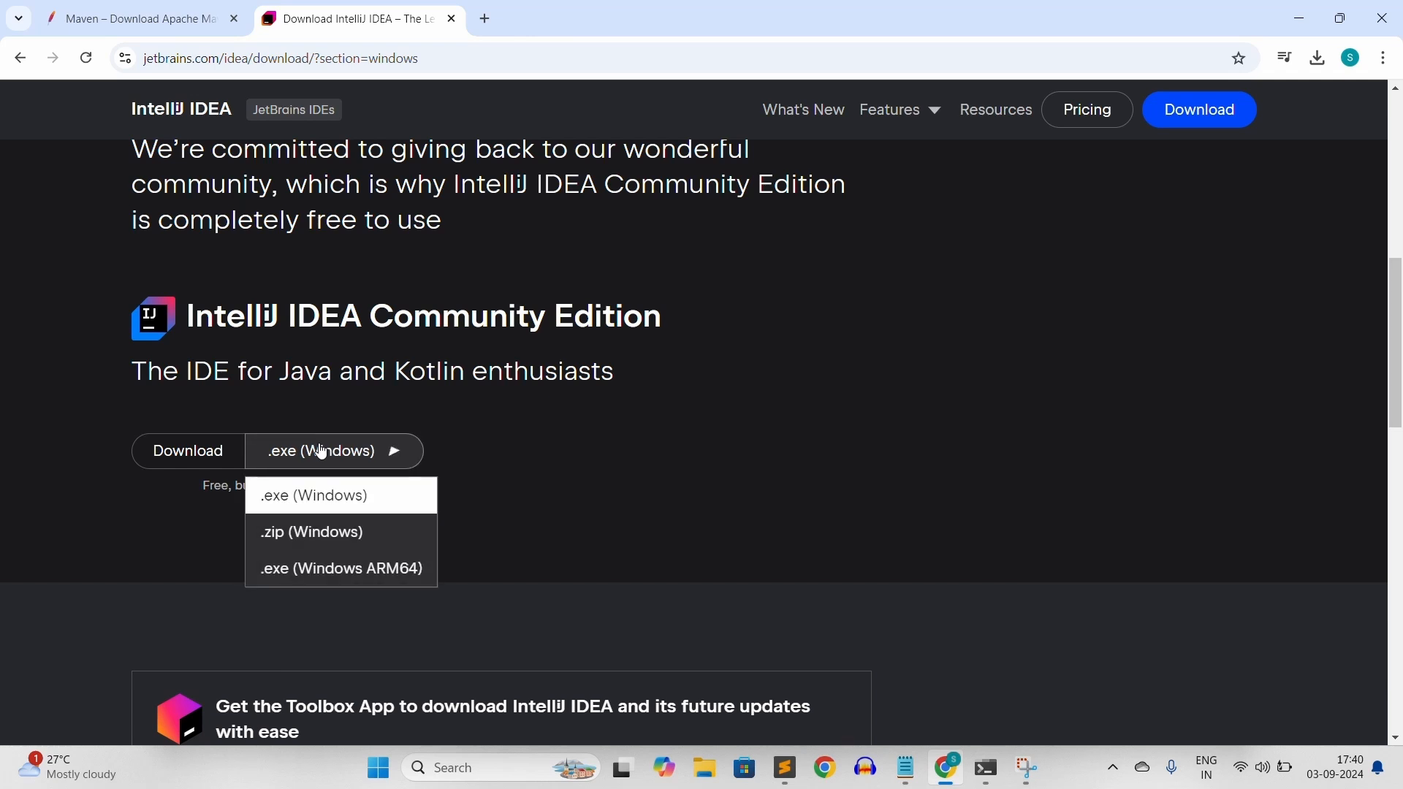
left_click(308, 497)
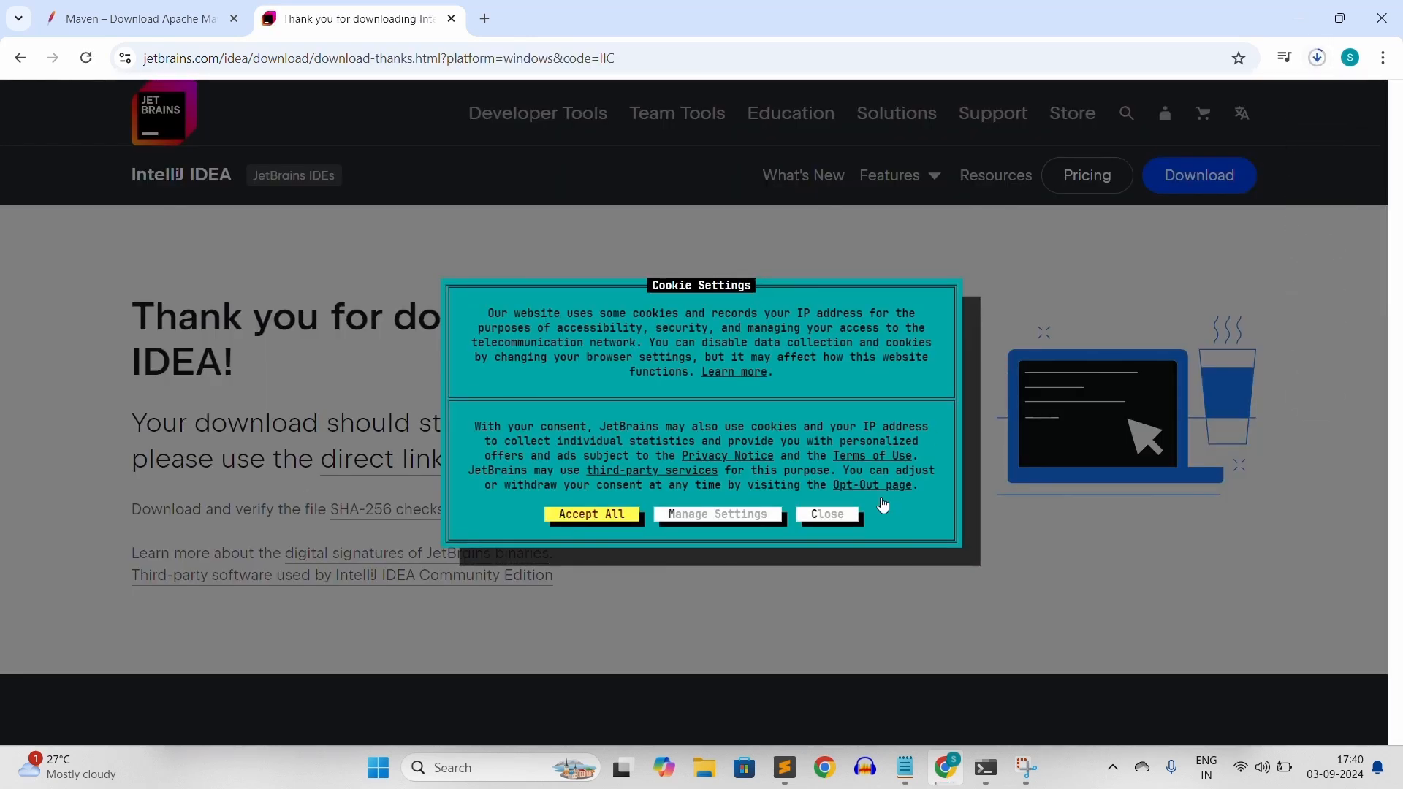
left_click(706, 769)
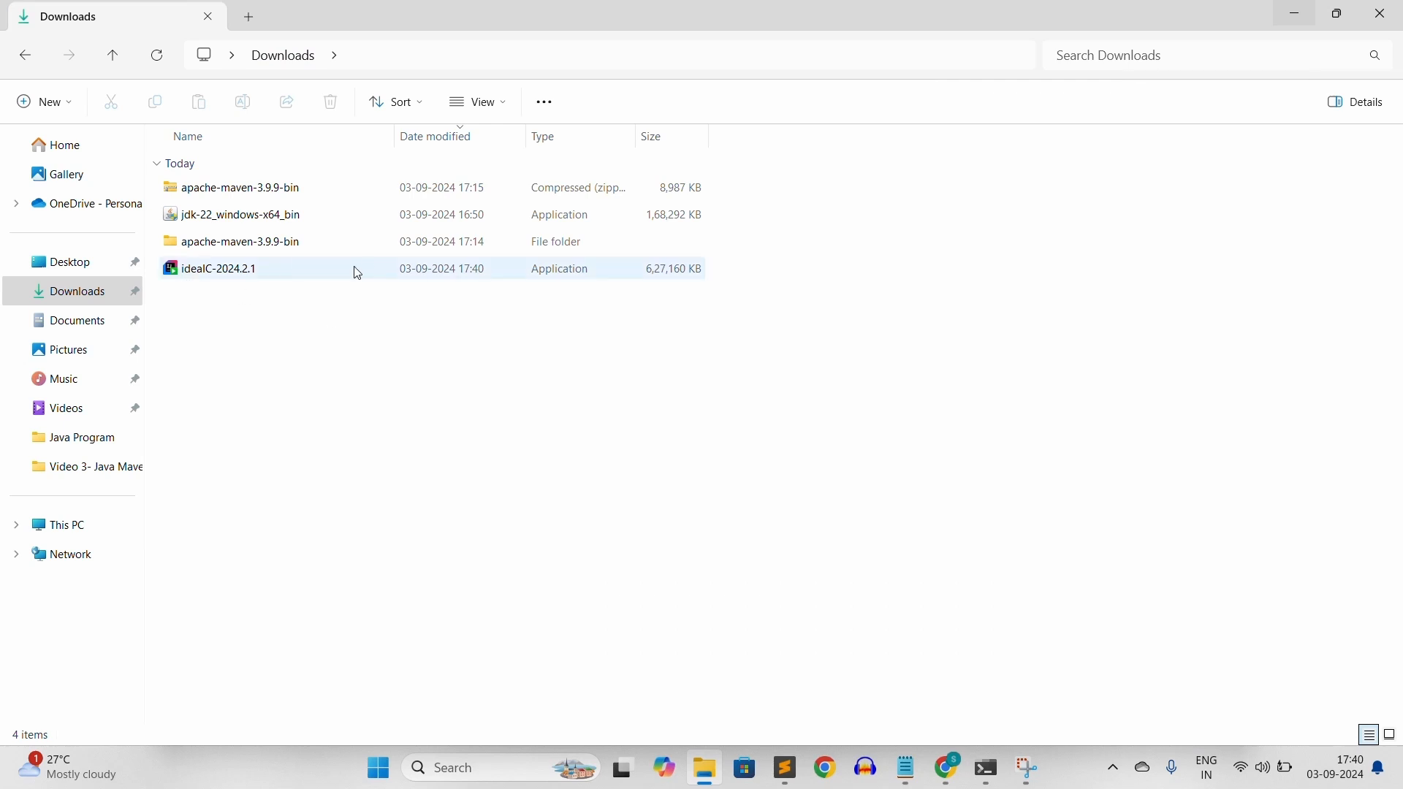
Launch the idealC-2024.2.1 installer from Downloads and accept the default destination folder.
left_click(250, 272)
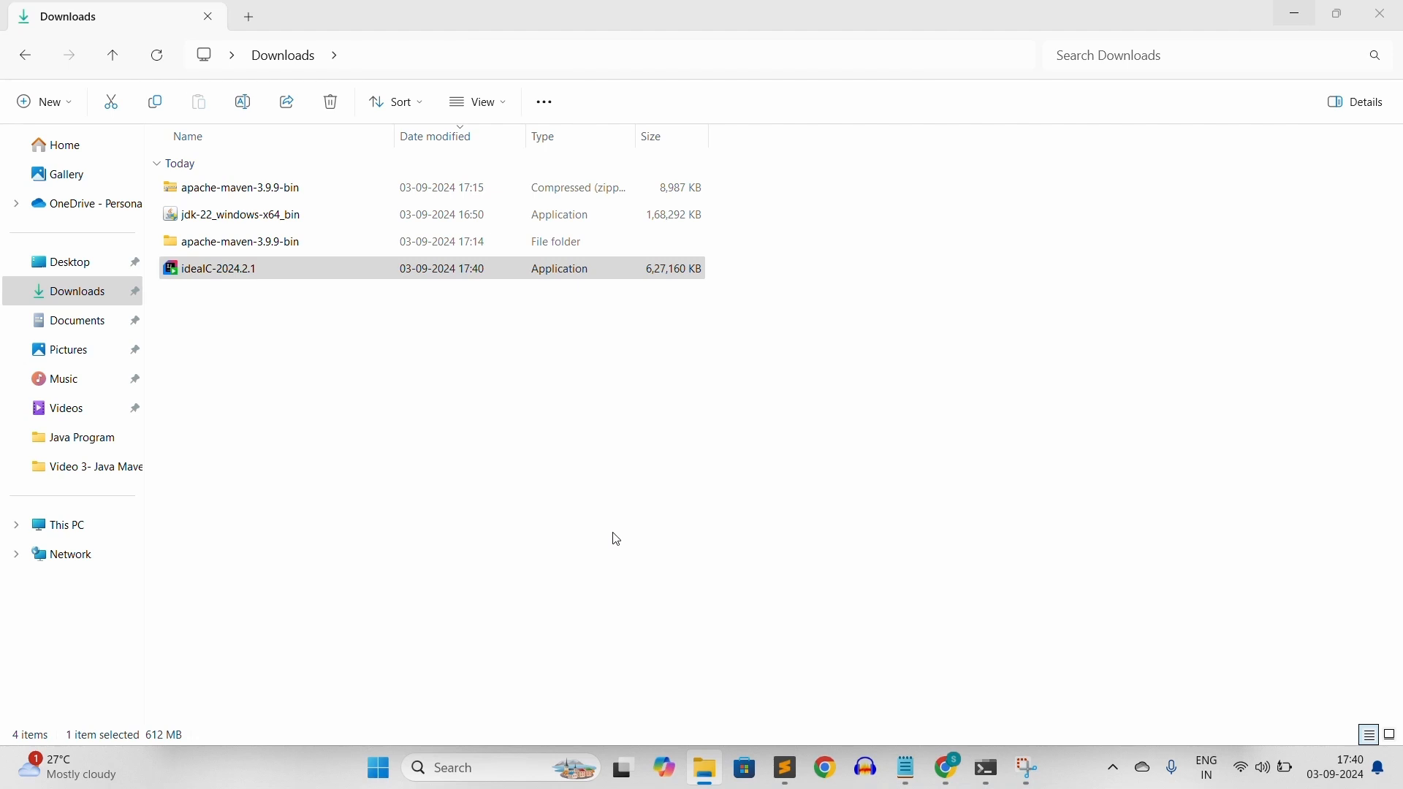
left_click(790, 527)
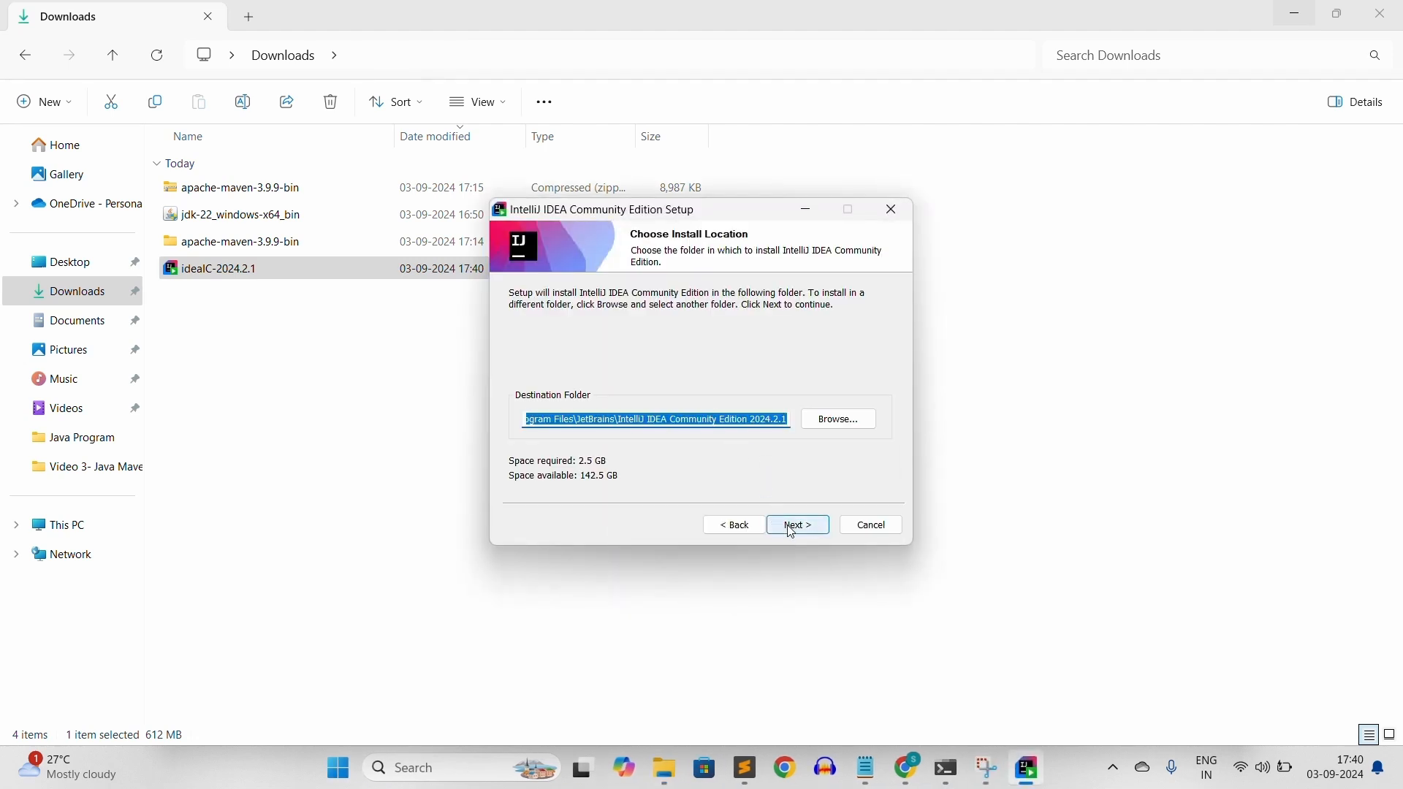
left_click(791, 530)
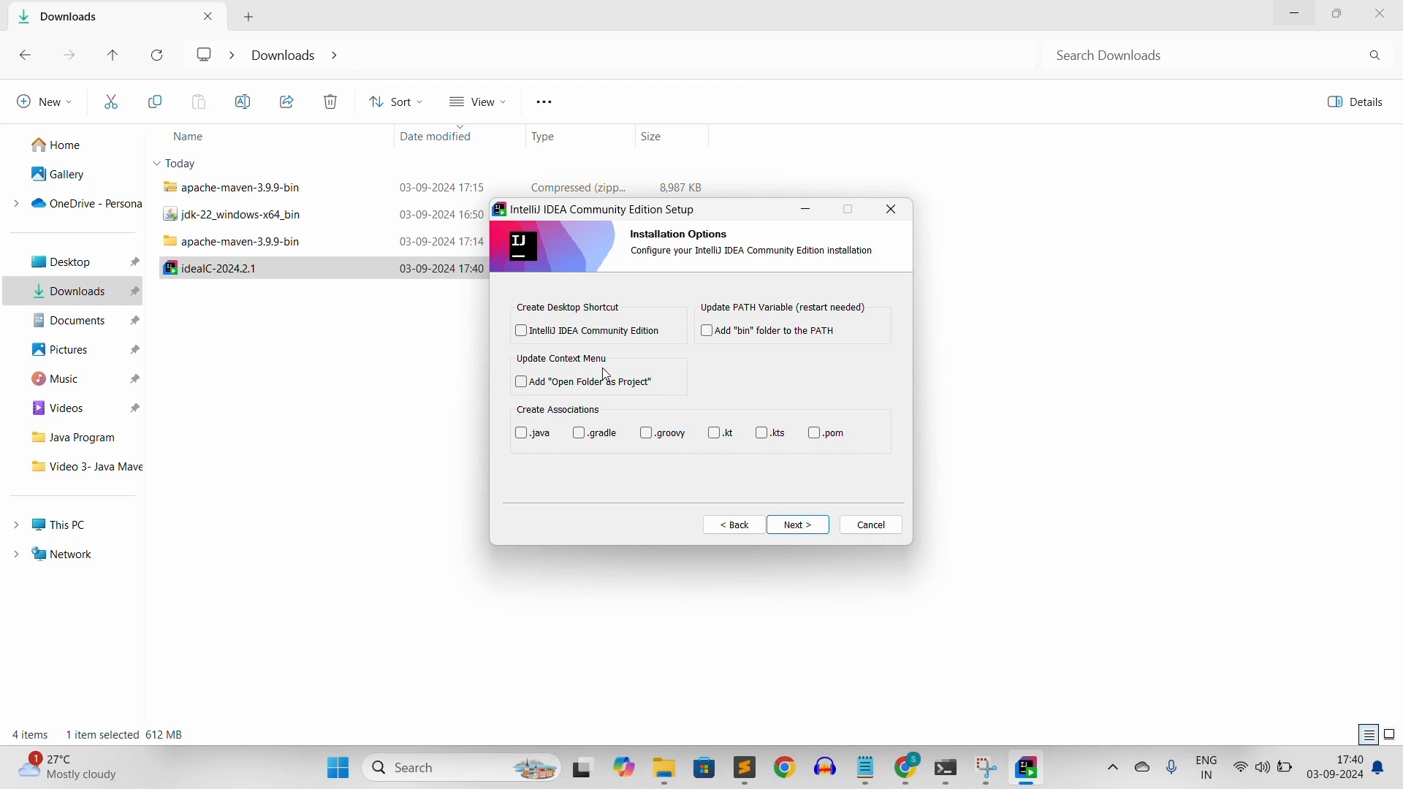
Enable the IntelliJ IDEA desktop shortcut and the file associations for .java, .gradle, .groovy, .kt, .kts and .pom.
left_click(523, 338)
left_click(524, 437)
left_click(581, 437)
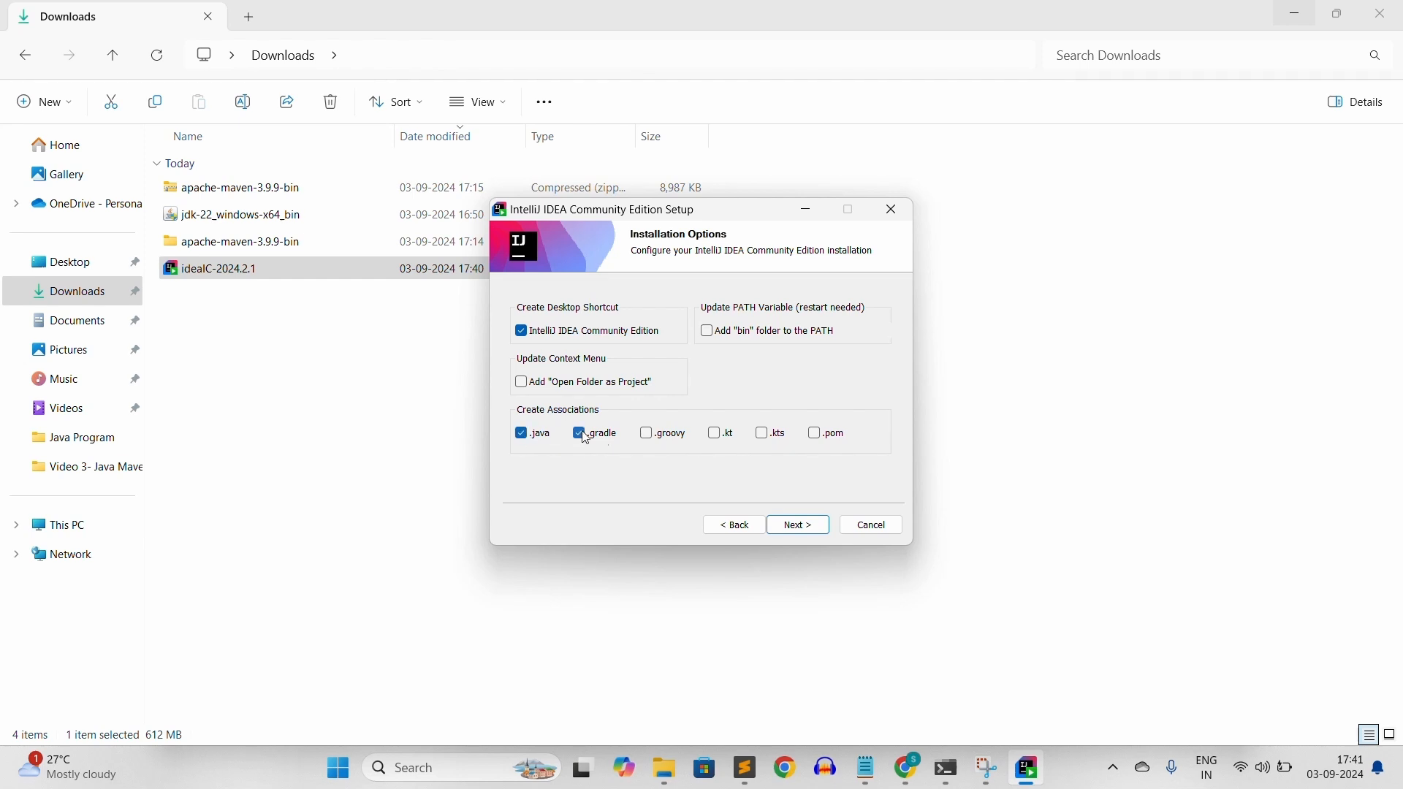
left_click(648, 437)
left_click(717, 437)
left_click(763, 437)
left_click(816, 437)
Install IntelliJ IDEA Community Edition with the JetBrains Start Menu folder and finish the setup without running the program.
left_click(815, 526)
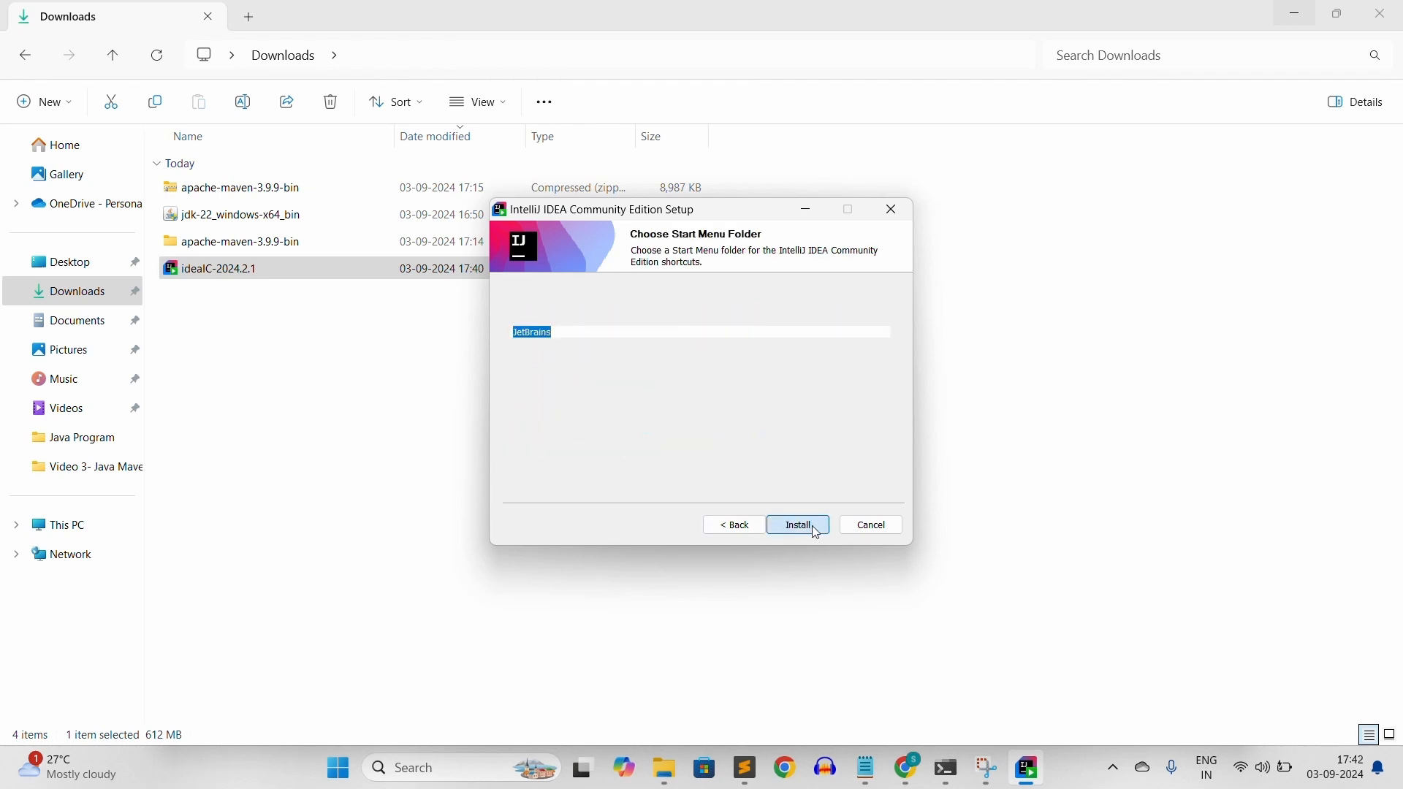
left_click(812, 528)
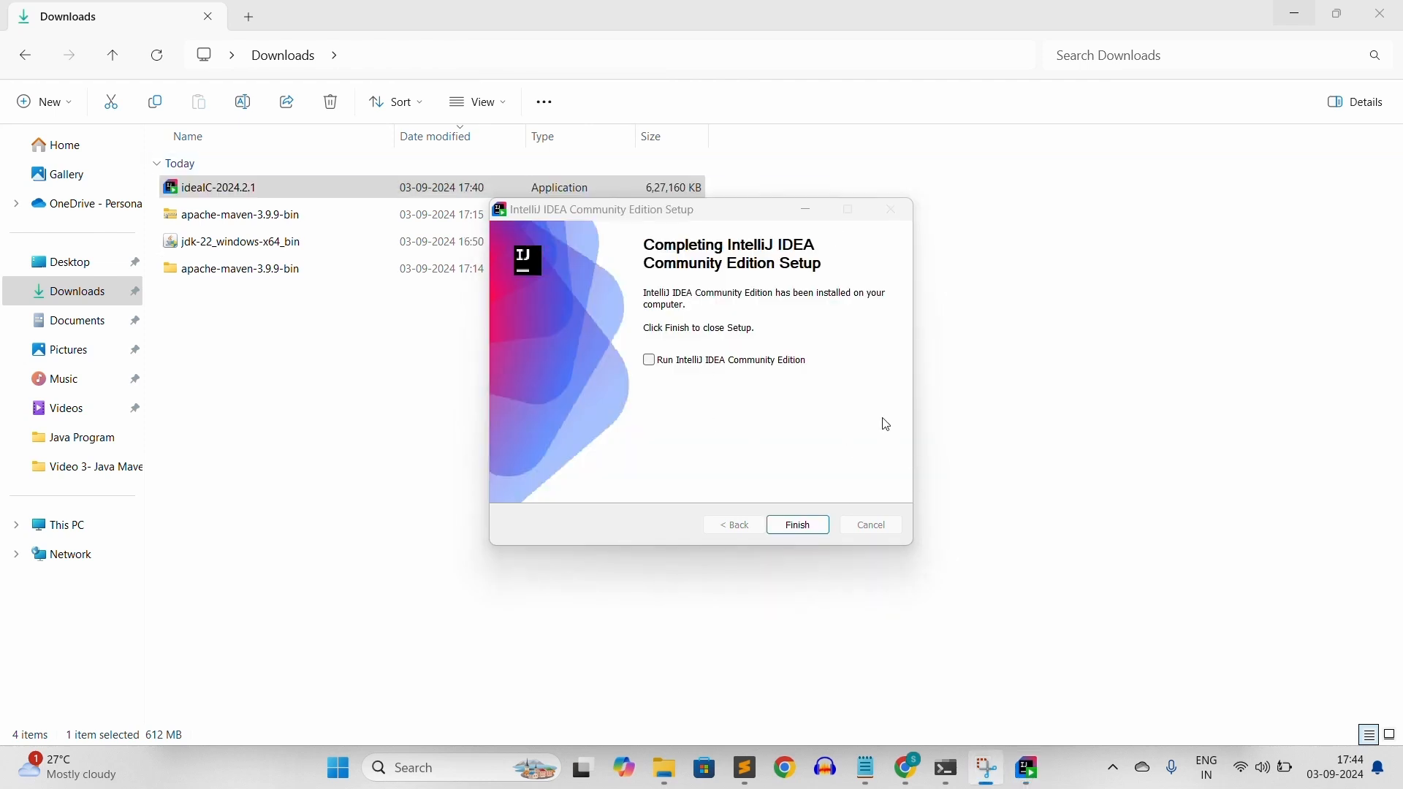
left_click(799, 526)
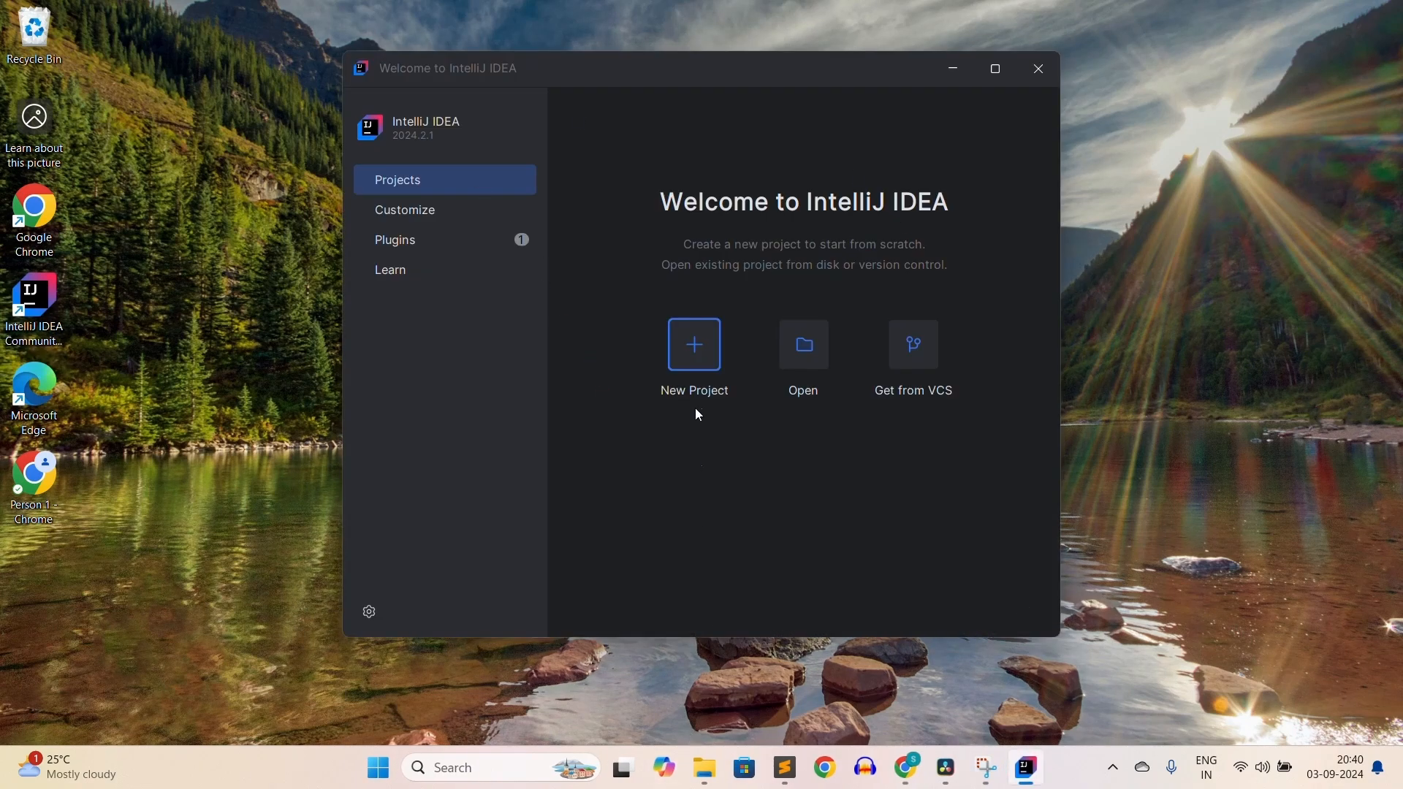
Create a new Java project named demo in IntelliJ IDEA with the Maven build system and JDK 22.
left_click(698, 353)
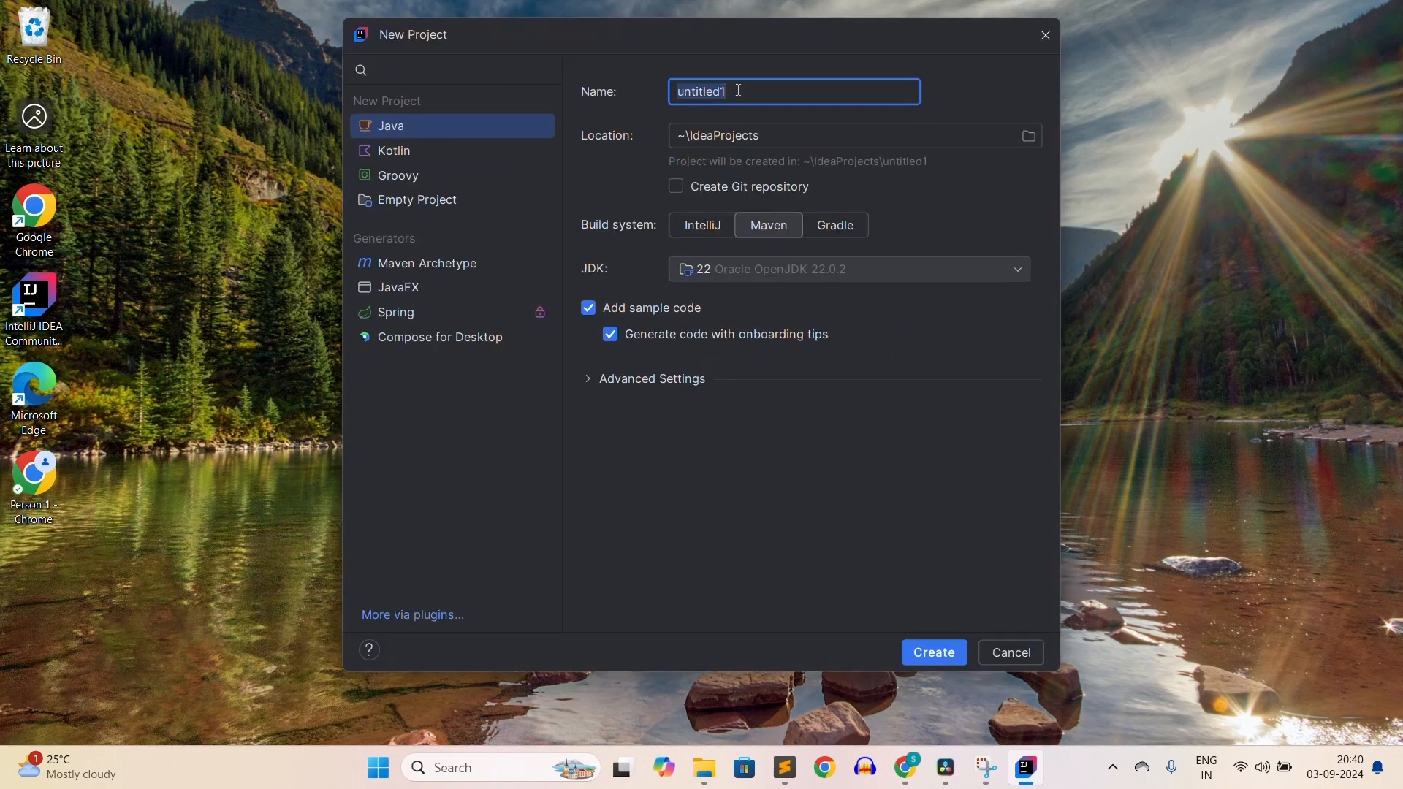
type("demo")
left_click(930, 652)
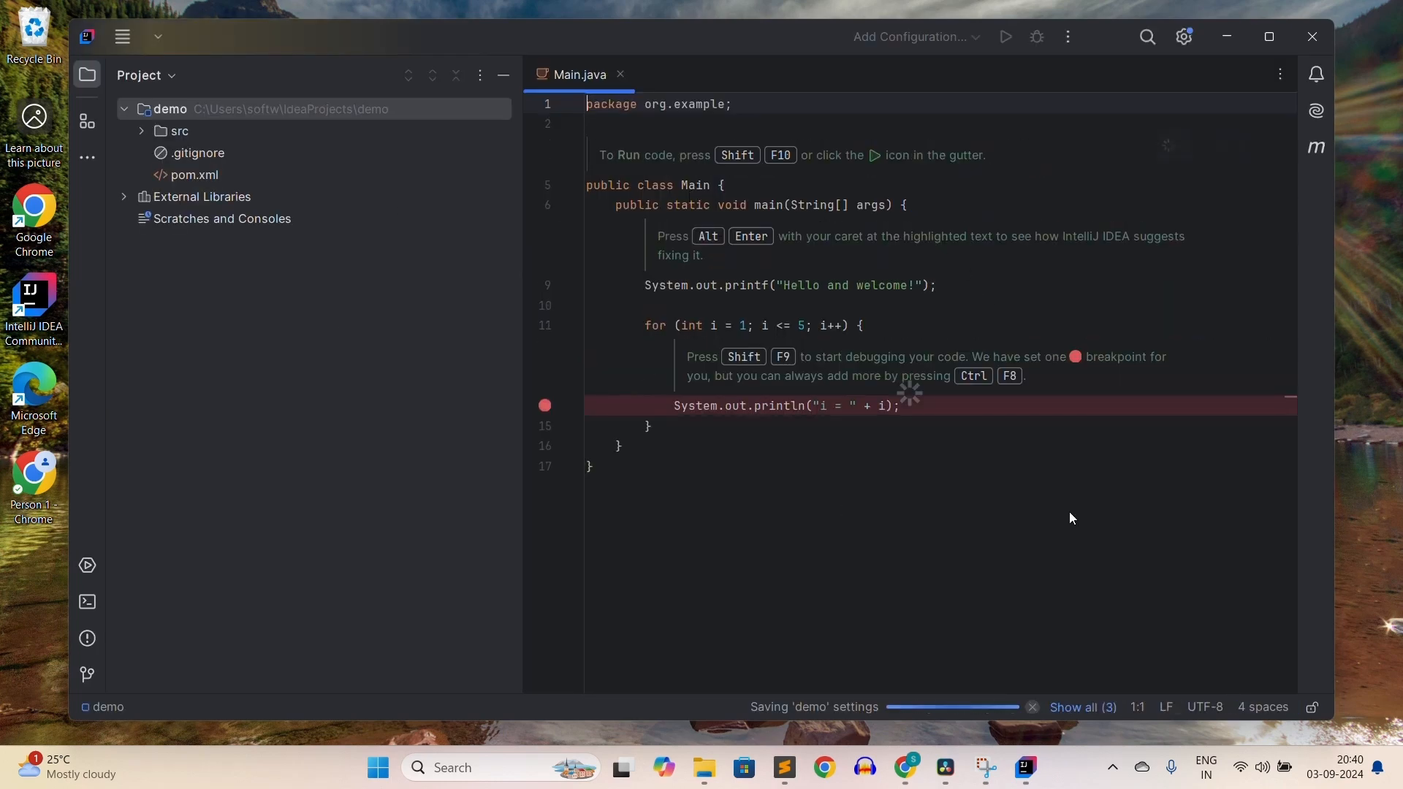
View the demo project's pom.xml, open the Main class in the org.example package and run its main method.
left_click(937, 249)
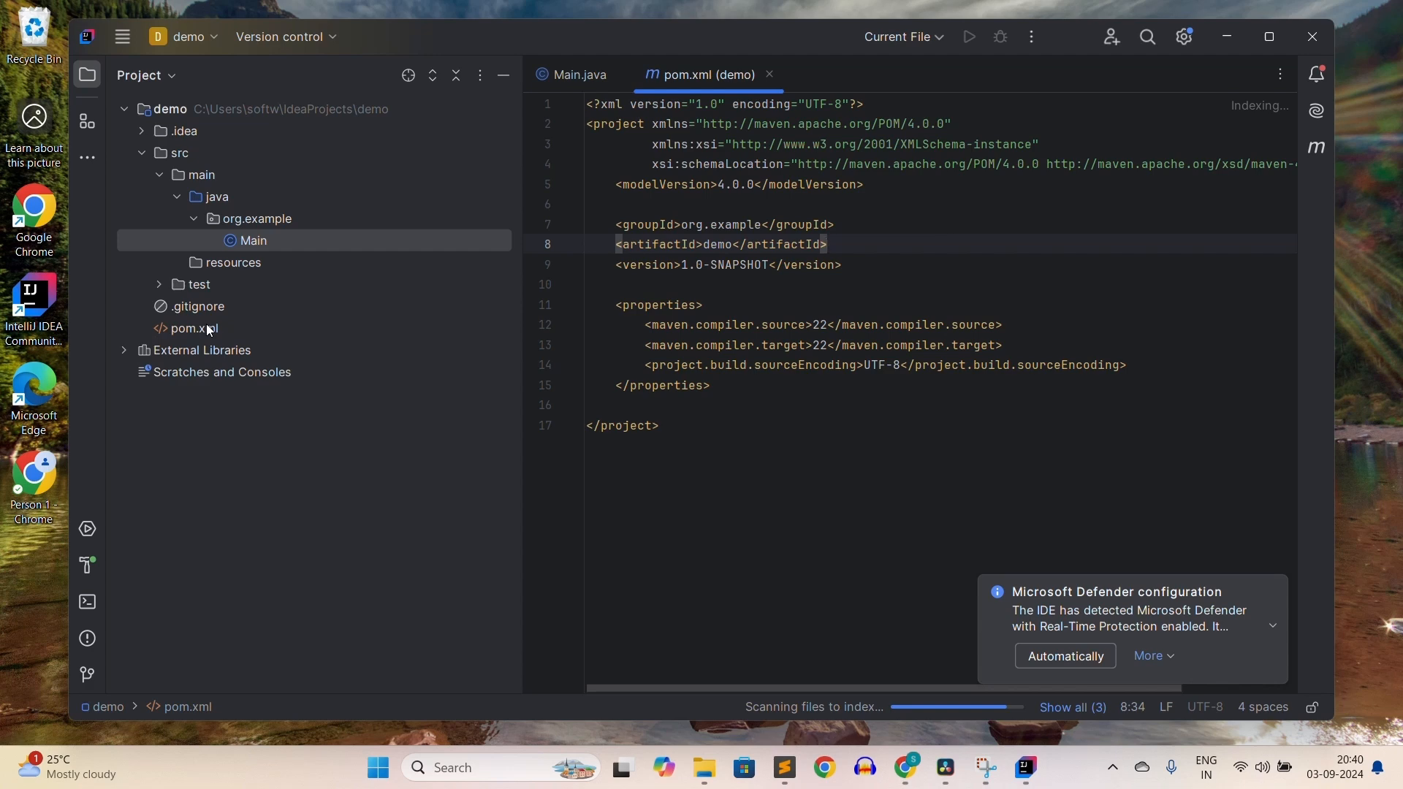
double_click(247, 241)
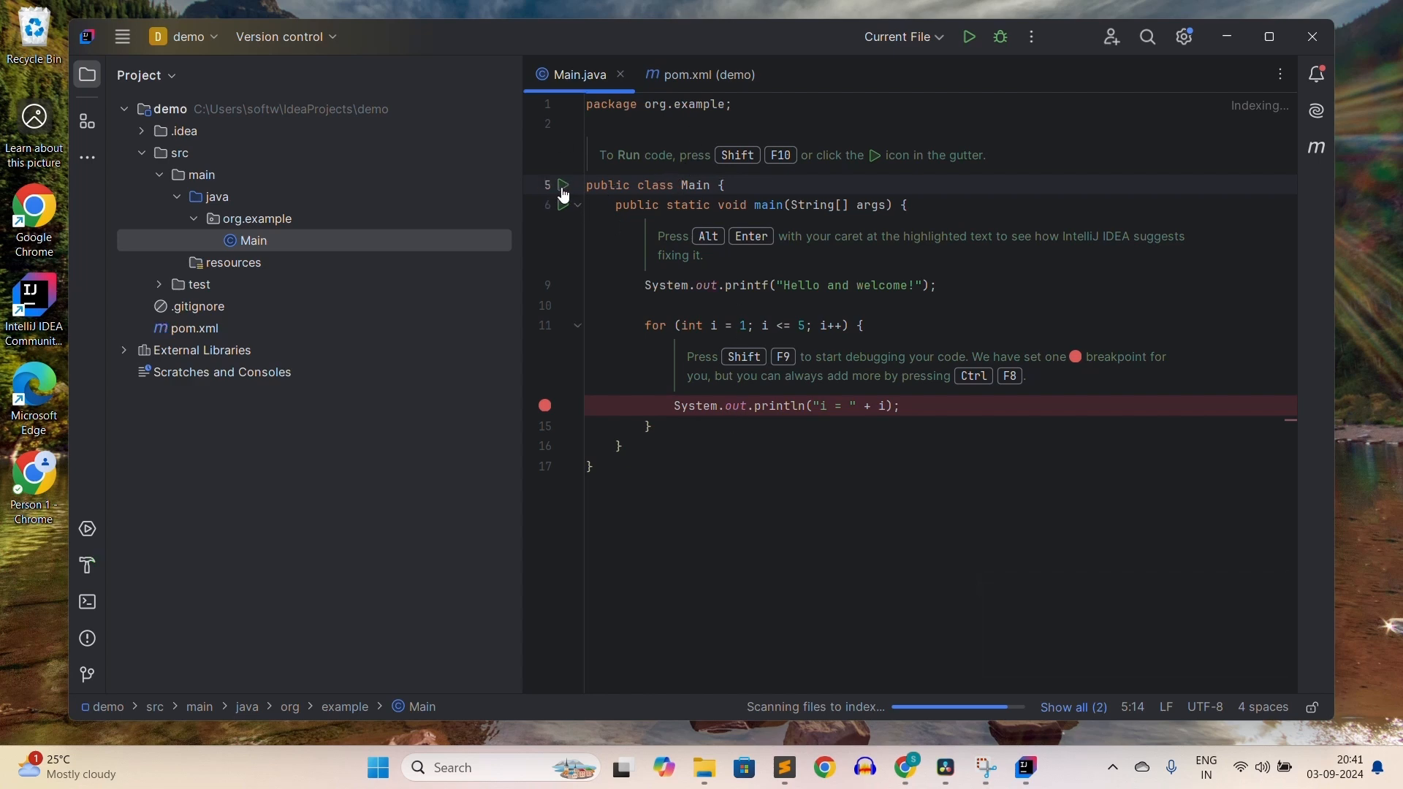
left_click(567, 192)
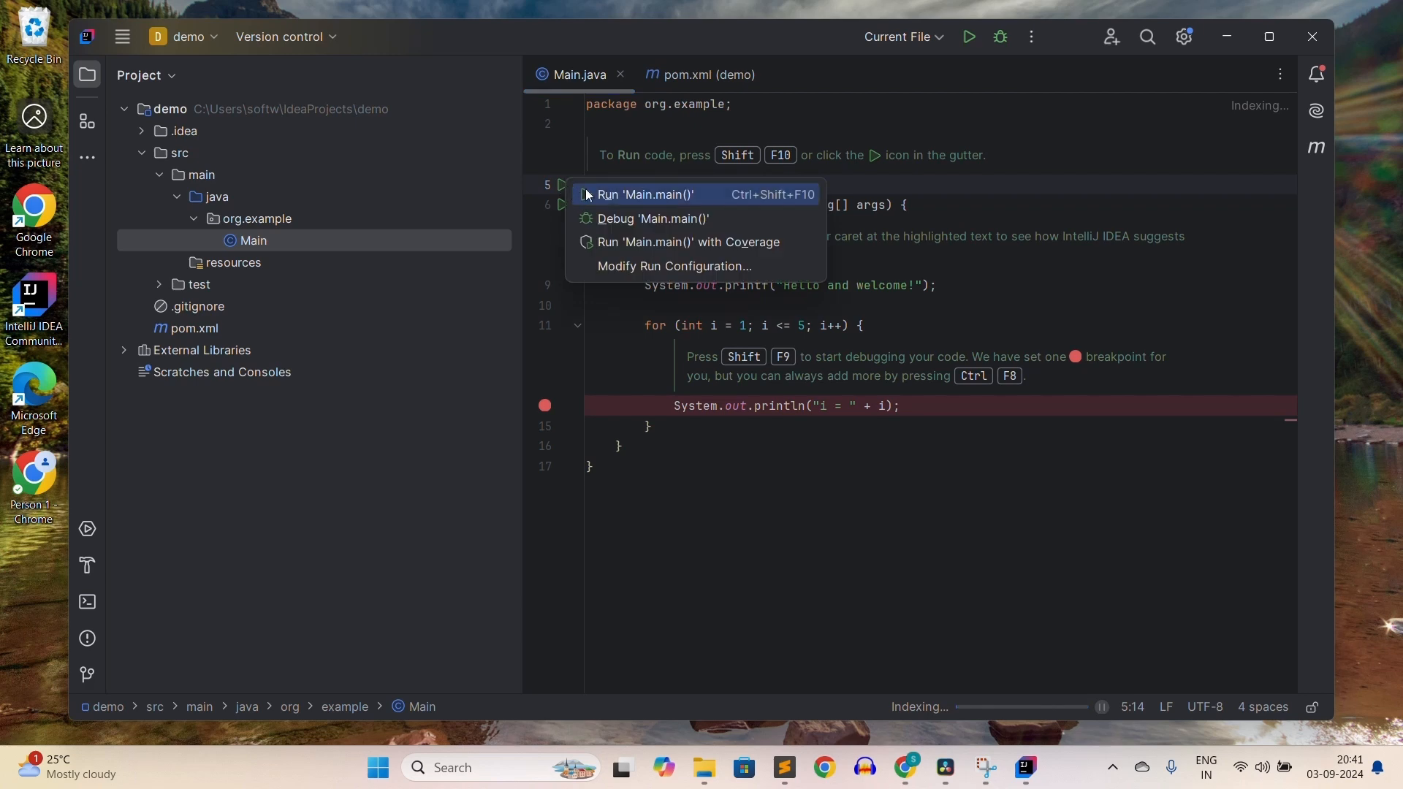
key("Escape")
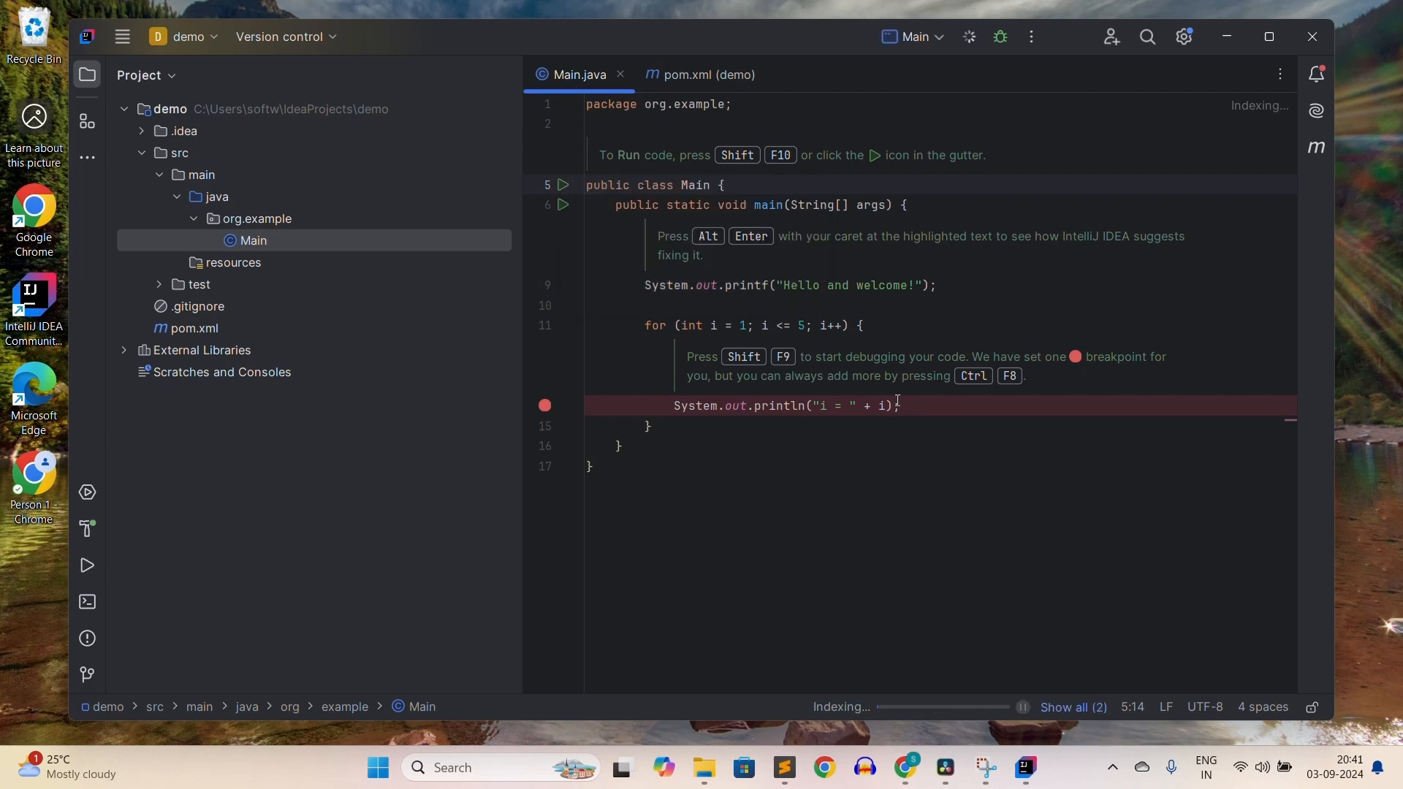
Maximize the IDE window and examine the program's printed lines in the run output.
key("super+Up")
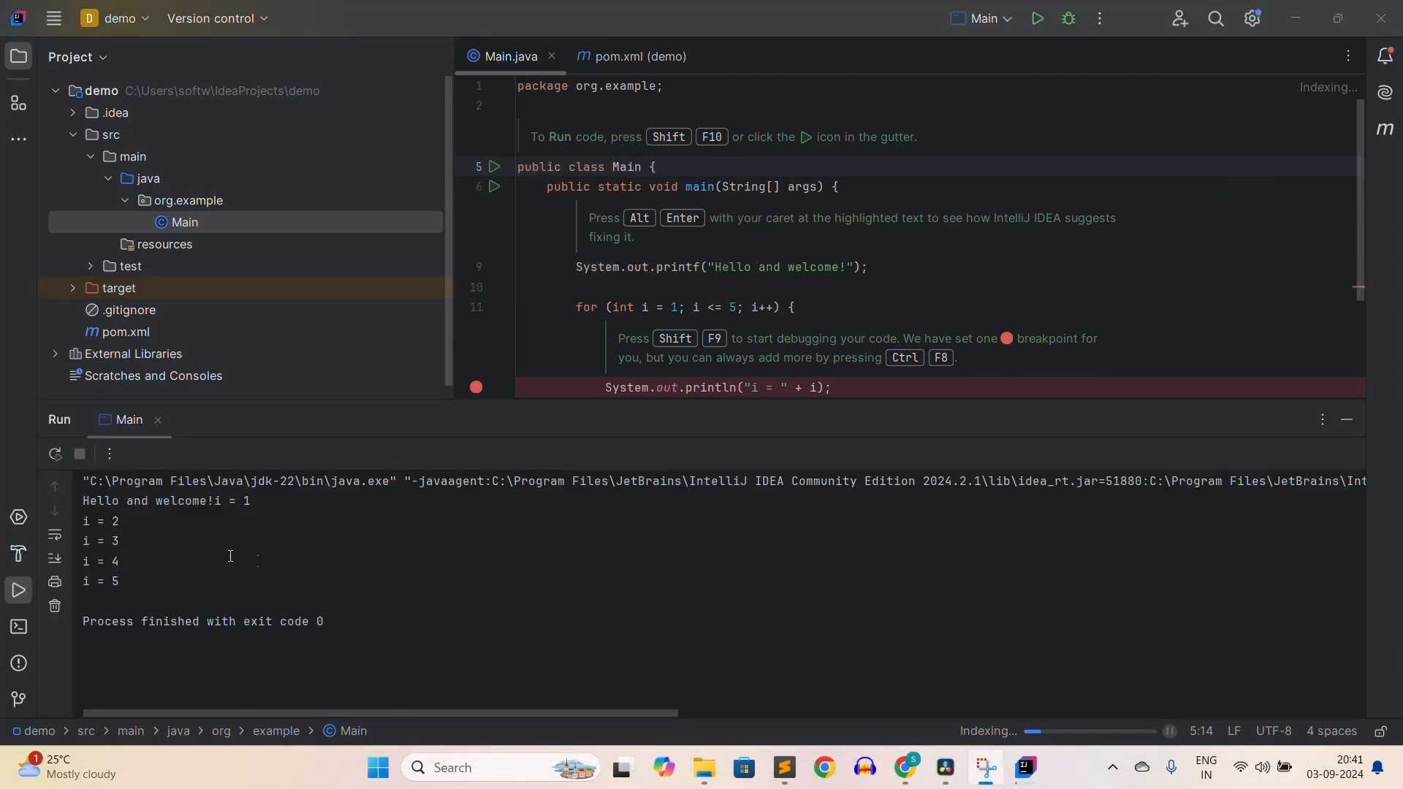
left_click_drag(87, 504, 178, 585)
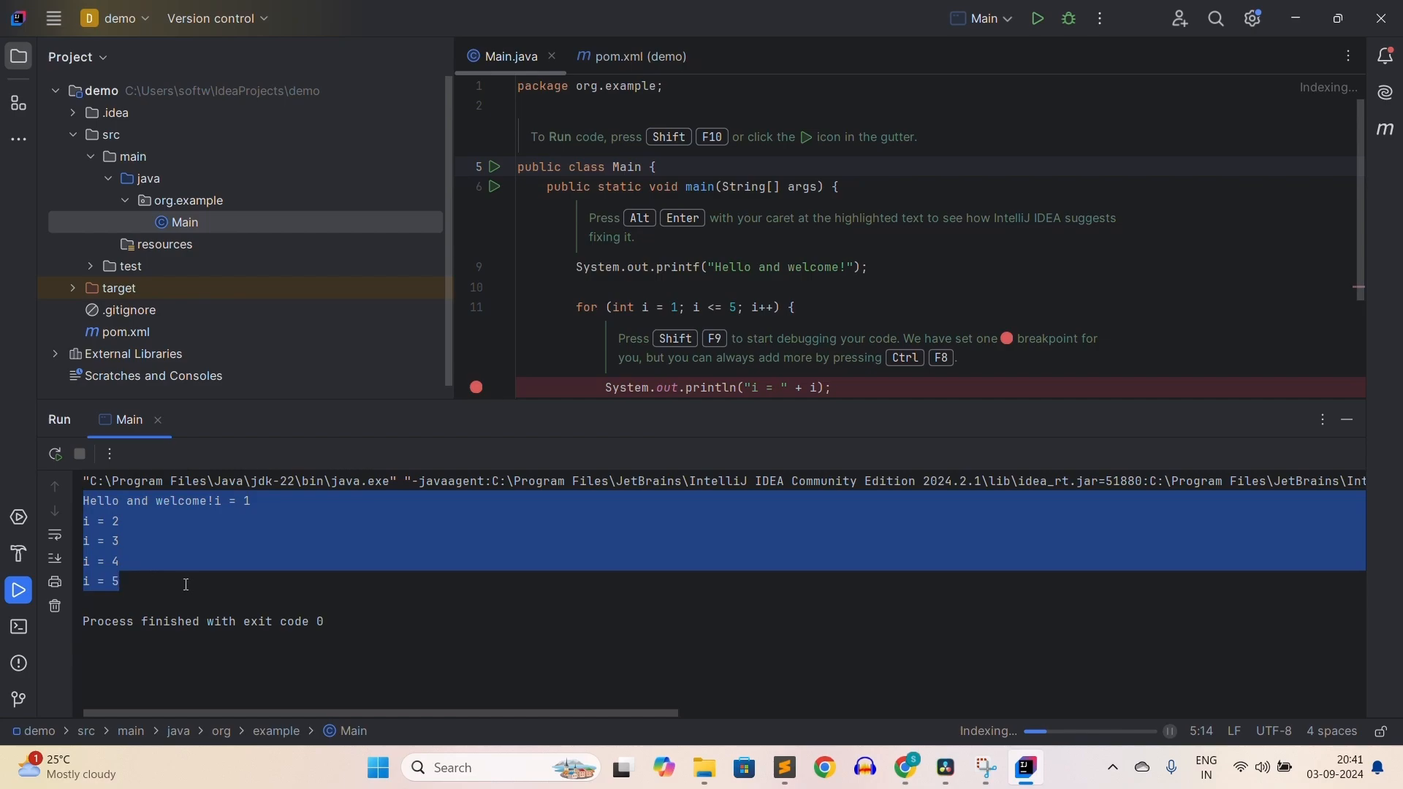
left_click(188, 584)
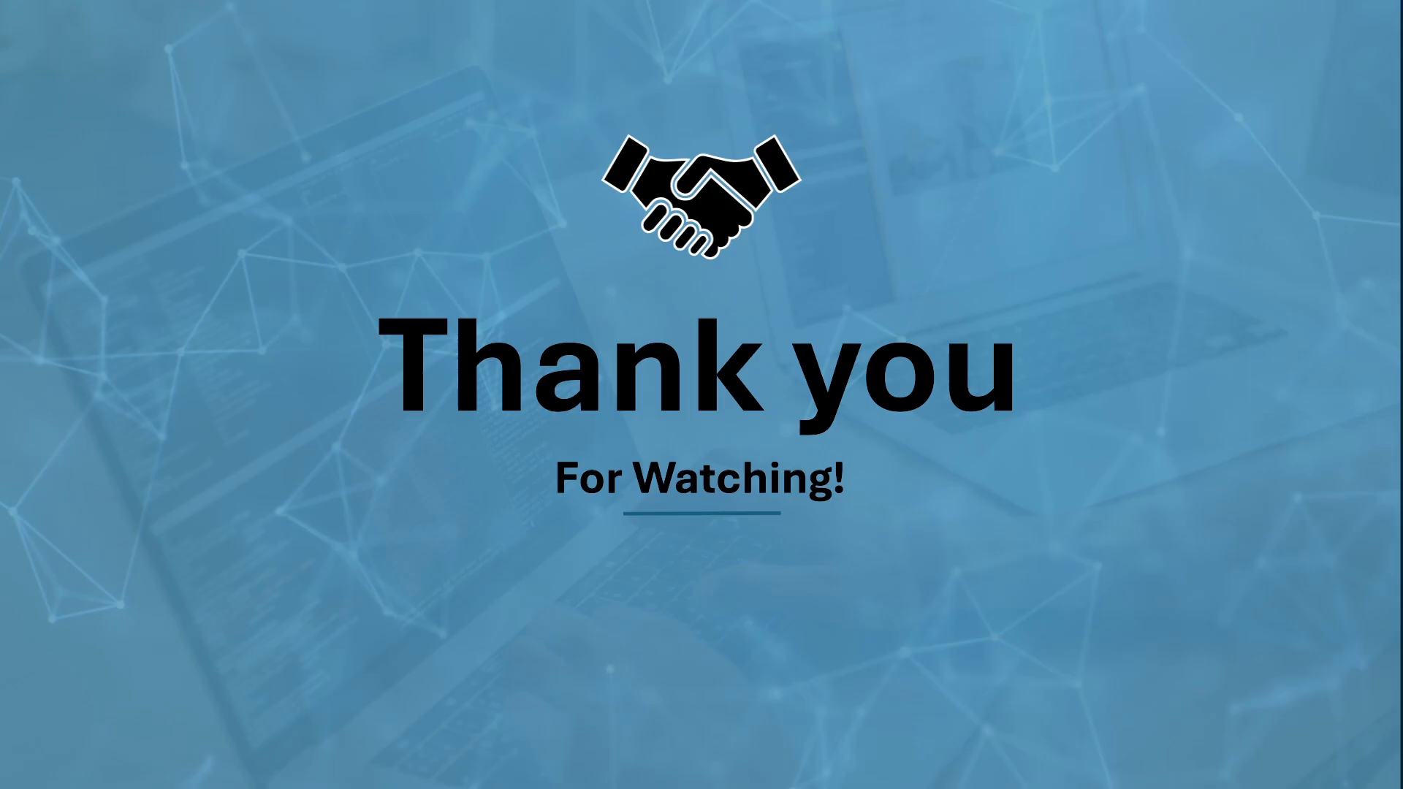